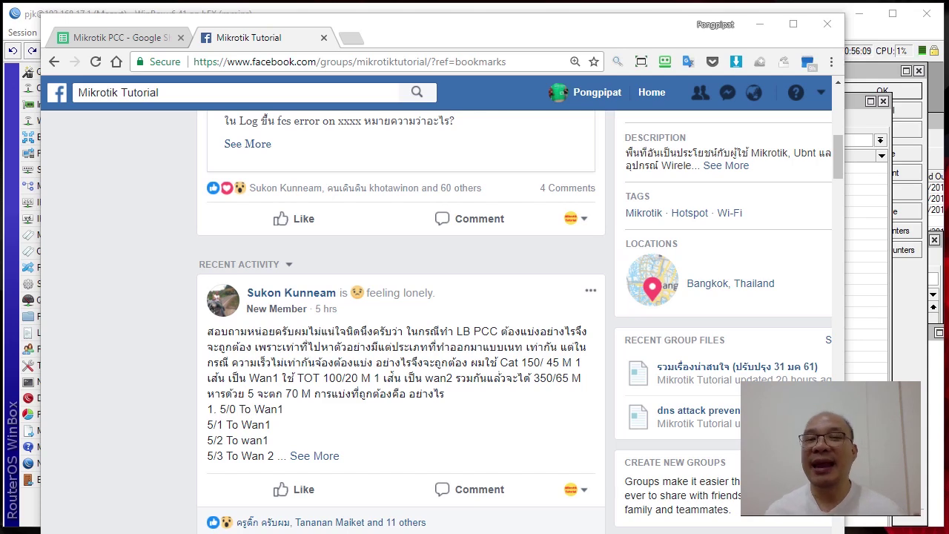
Step: Switch to WinBox and examine the two Per Connection Classifier numbers in the new mangle rule
{"action": "left_click", "coordinate": [116, 37]}
{"action": "left_click", "coordinate": [45, 7]}
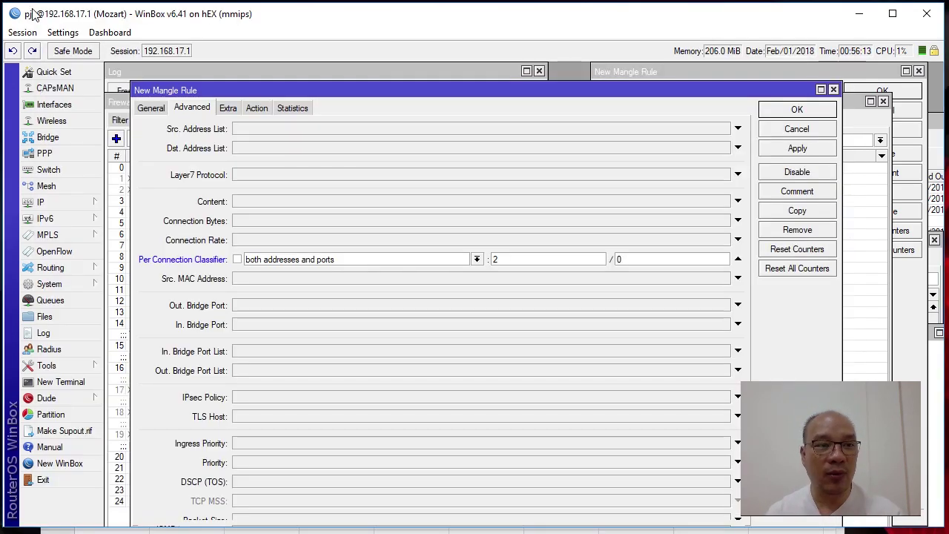
{"action": "double_click", "coordinate": [523, 258]}
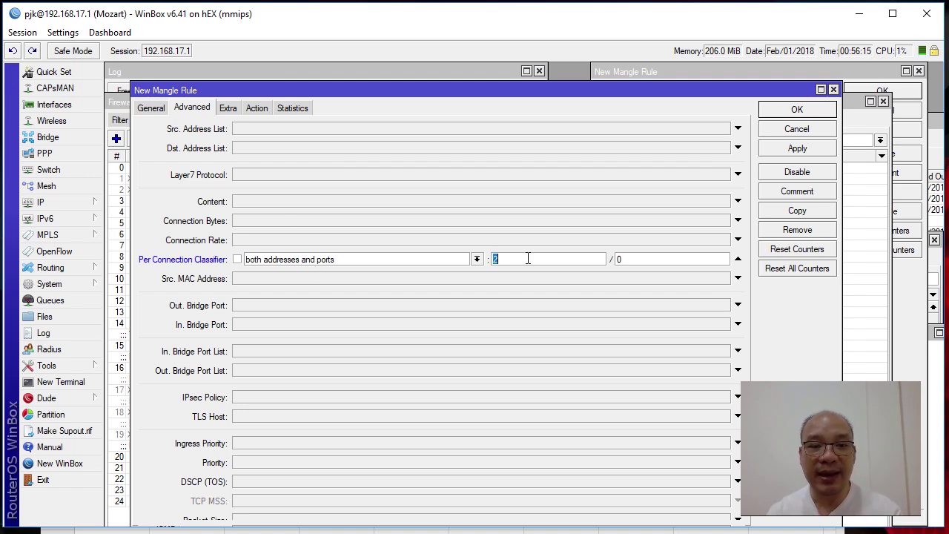
{"action": "left_click", "coordinate": [660, 260]}
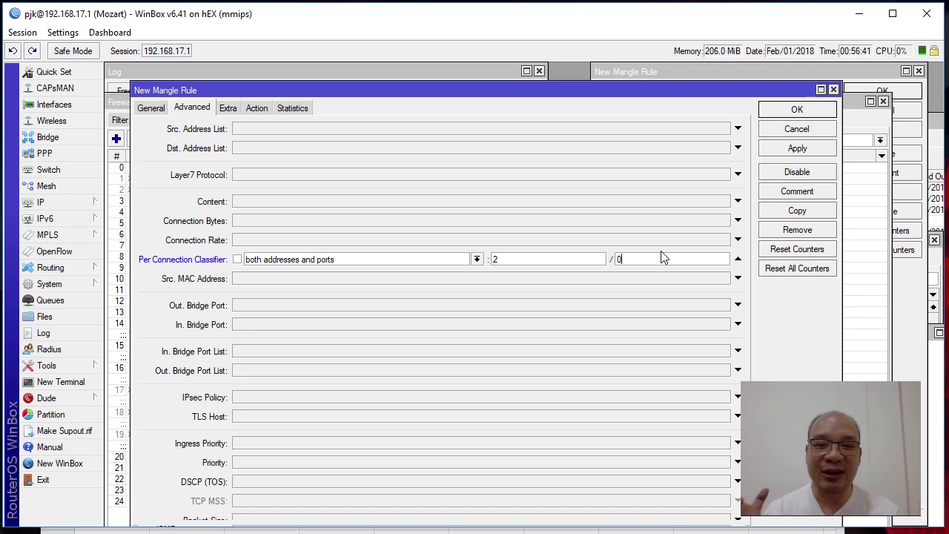
Step: Switch to the Mikrotik PCC spreadsheet and undo the changes that added the Wan3 column with its 50Mbps line
{"action": "key", "text": "alt+Tab"}
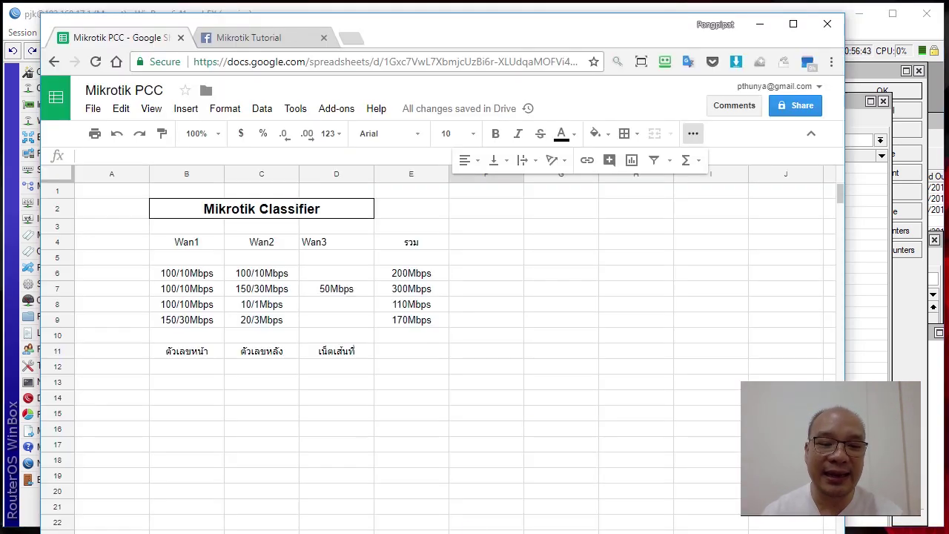
{"action": "left_click", "coordinate": [317, 288]}
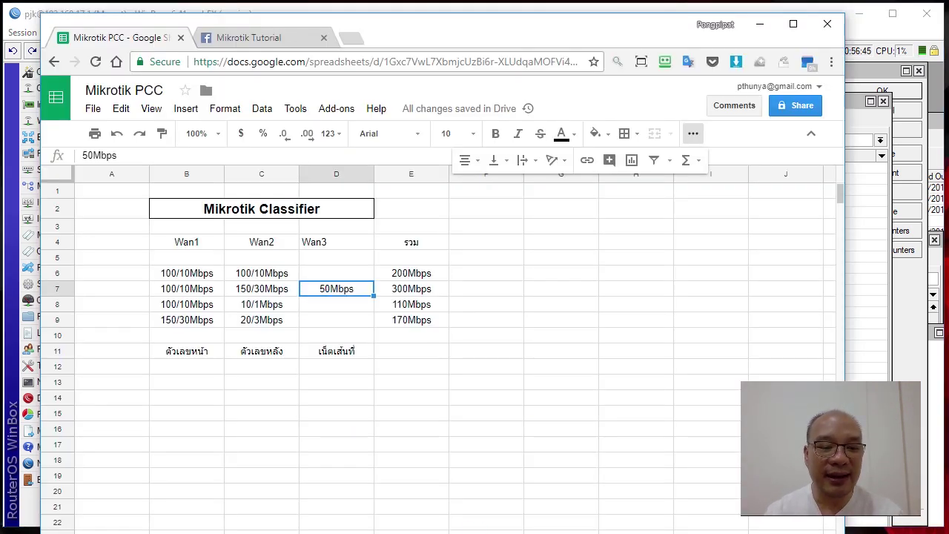
{"action": "key", "text": "ctrl+z"}
{"action": "key", "text": "ctrl+z"}
{"action": "key", "text": "ctrl+z"}
{"action": "left_click", "coordinate": [390, 356]}
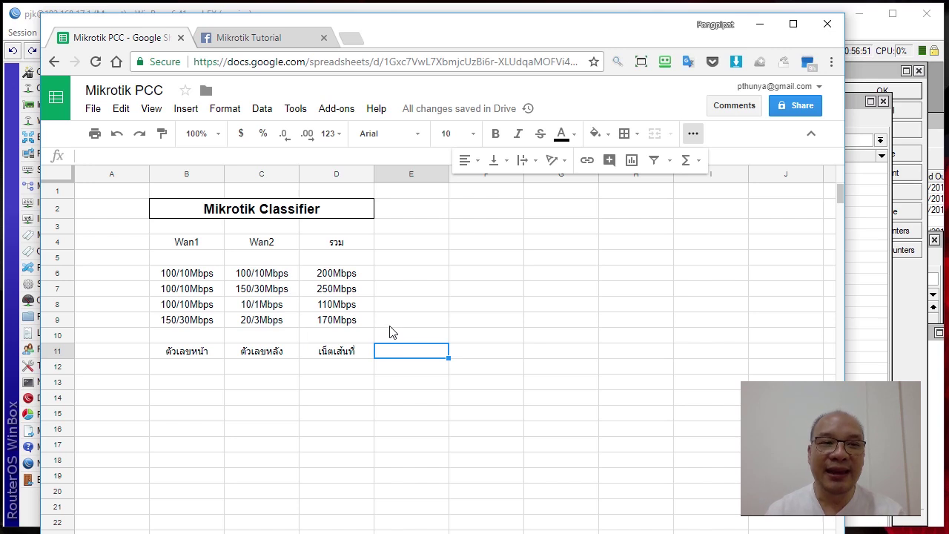
Step: Enter 2 as the front number (ตัวเลขหน้า) in cells B12 and B13 for the two equal 100/10Mbps lines
{"action": "left_click", "coordinate": [183, 365]}
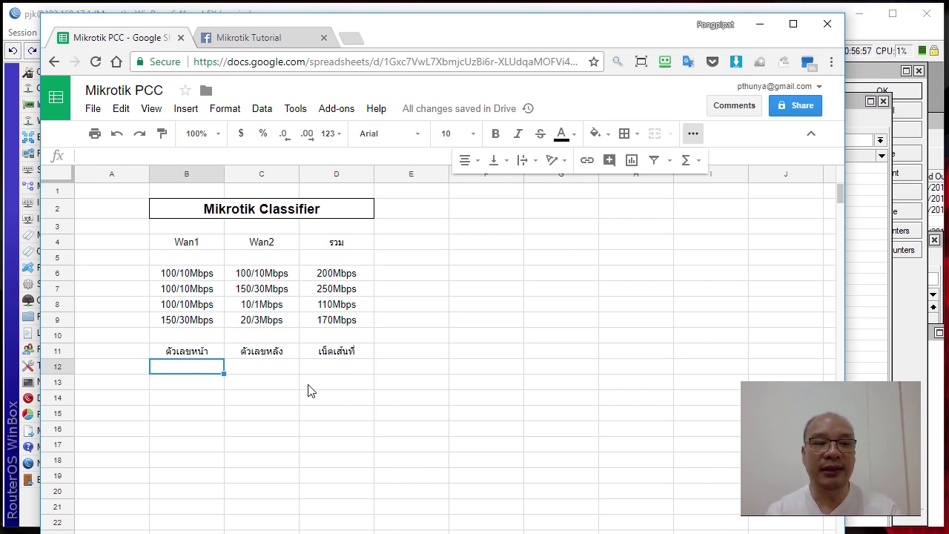
{"action": "left_click_drag", "start_coordinate": [205, 272], "coordinate": [273, 276]}
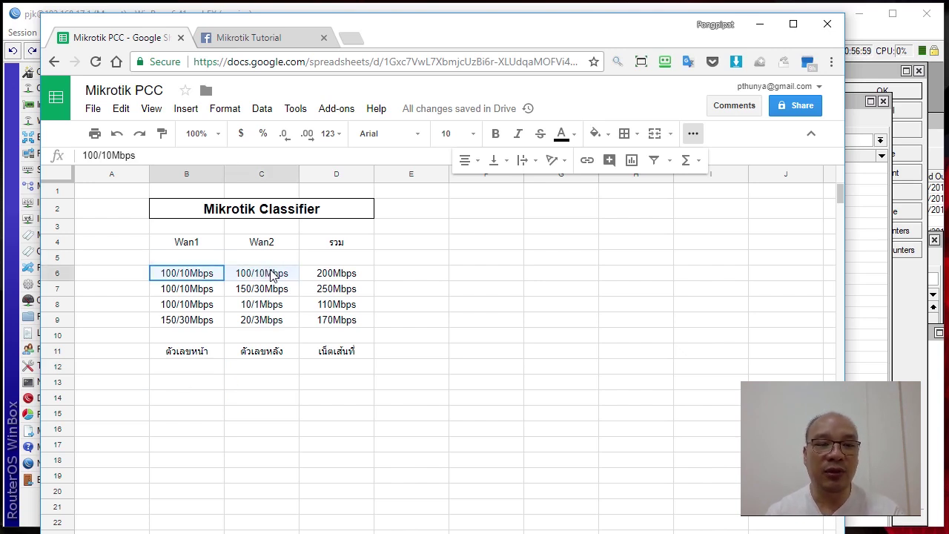
{"action": "left_click", "coordinate": [207, 367]}
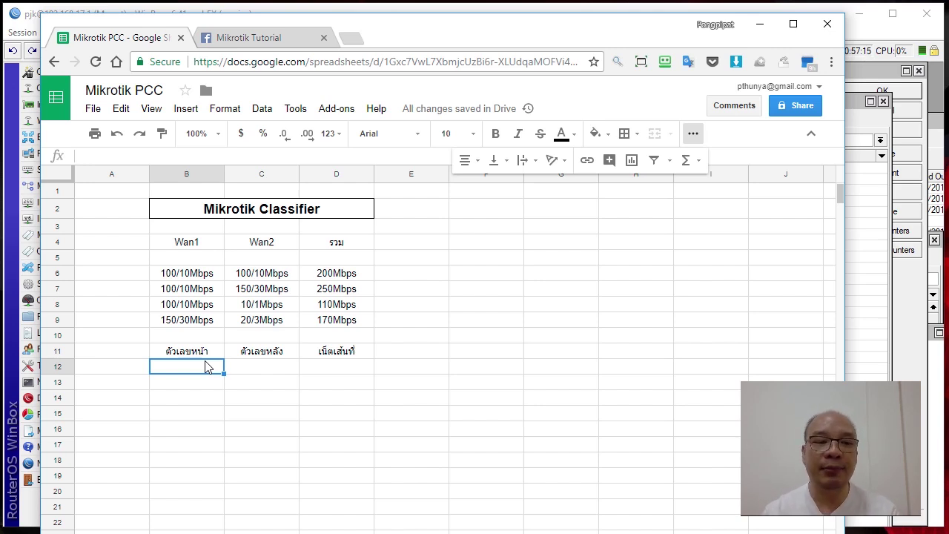
{"action": "type", "text": "2"}
{"action": "key", "text": "Tab"}
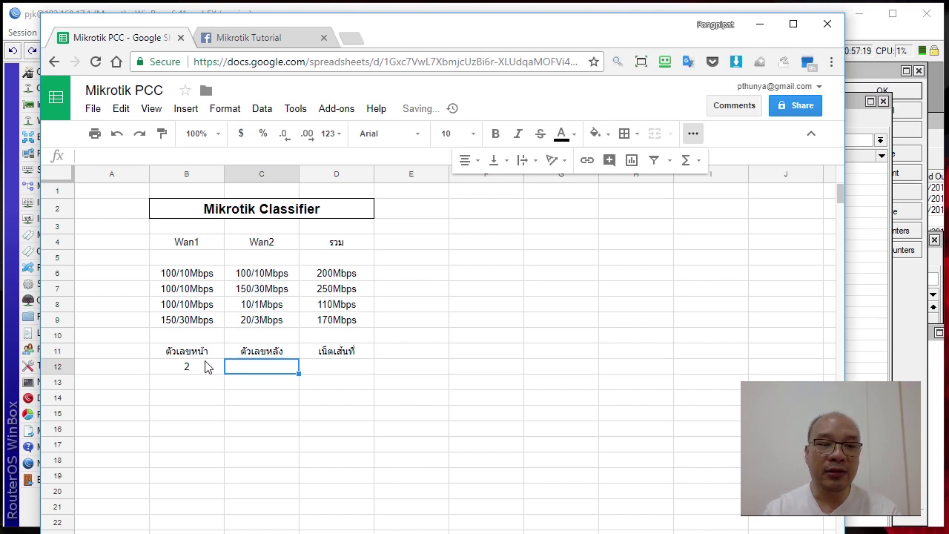
{"action": "key", "text": "Return"}
{"action": "type", "text": "2"}
{"action": "key", "text": "Tab"}
{"action": "key", "text": "Up"}
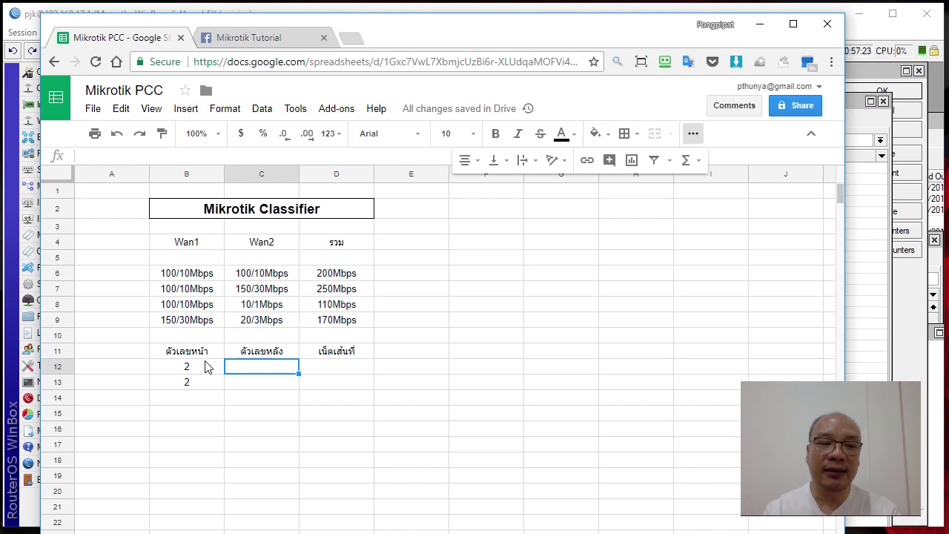
Step: Fill the back-number column (ตัวเลขหลัง) with 0 in C12 and 1 in C13
{"action": "left_click", "coordinate": [207, 368]}
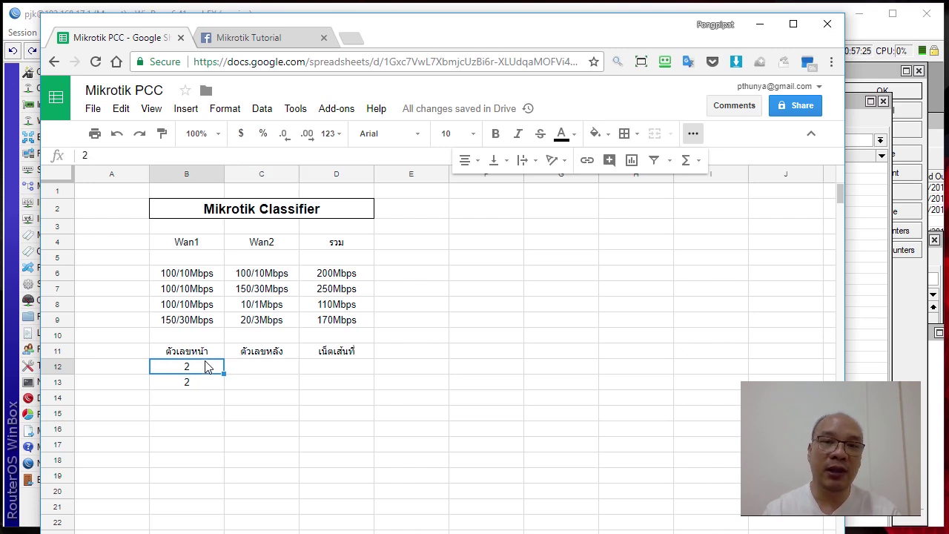
{"action": "key", "text": "Right"}
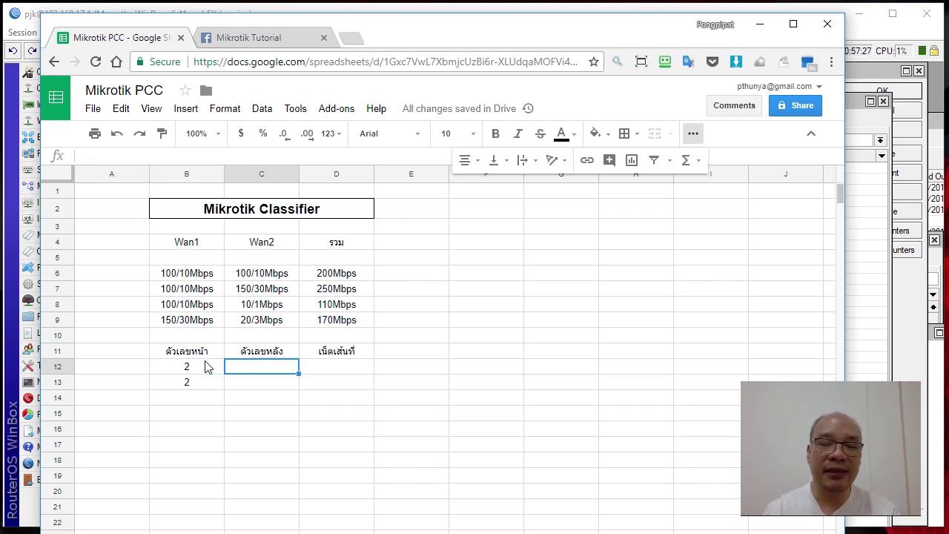
{"action": "type", "text": "0"}
{"action": "key", "text": "Return"}
{"action": "type", "text": "1"}
{"action": "key", "text": "Return"}
{"action": "key", "text": "Up"}
{"action": "key", "text": "Up"}
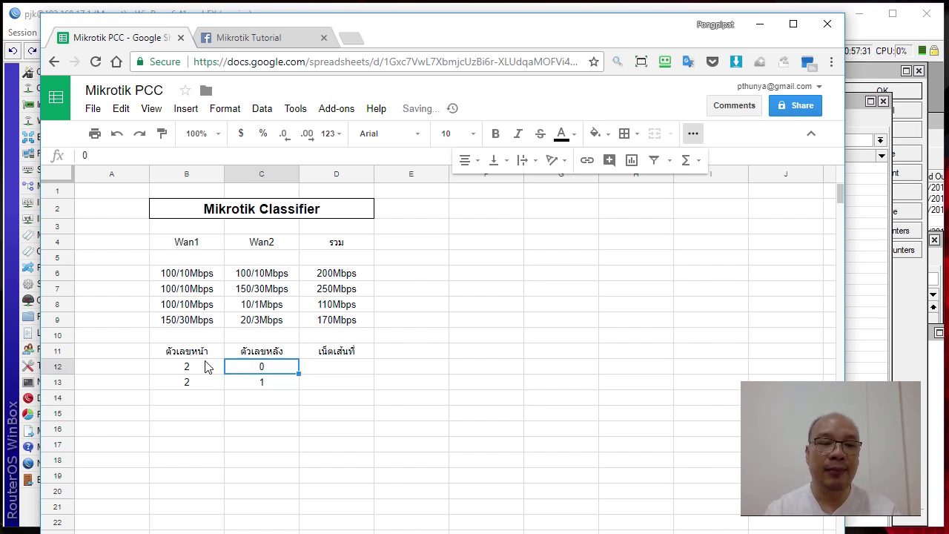
Step: Review the front and back numbers against the Wan1, Wan2 and total speeds in row 6
{"action": "key", "text": "Left"}
{"action": "key", "text": "Down"}
{"action": "key", "text": "Down"}
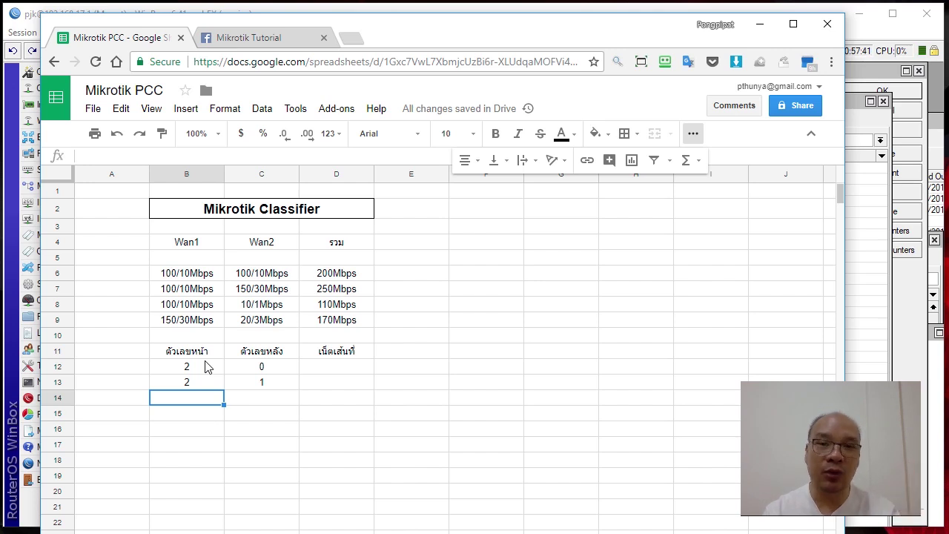
{"action": "left_click", "coordinate": [208, 367]}
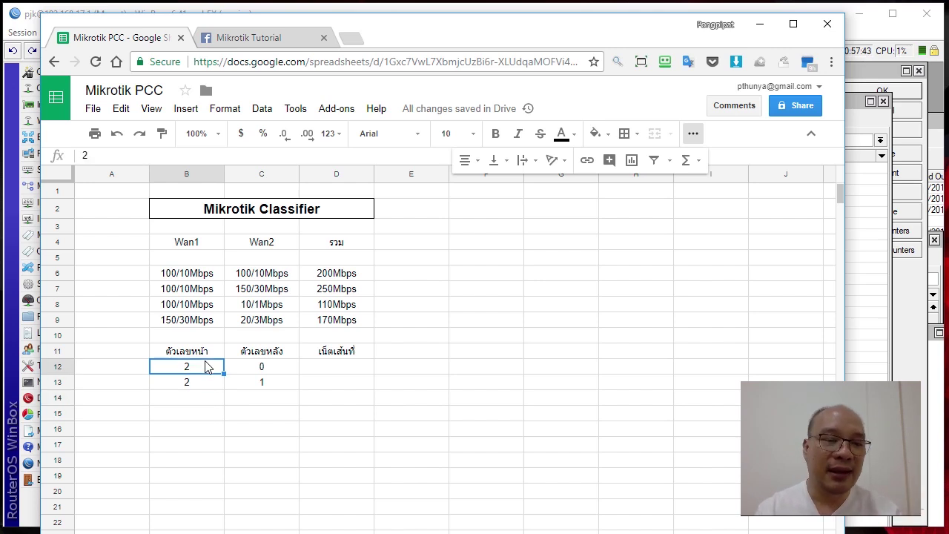
{"action": "key", "text": "Up"}
{"action": "key", "text": "Up"}
{"action": "key", "text": "Up"}
{"action": "key", "text": "Up"}
{"action": "key", "text": "Up"}
{"action": "key", "text": "Up"}
{"action": "key", "text": "shift+Right"}
{"action": "key", "text": "shift+Right"}
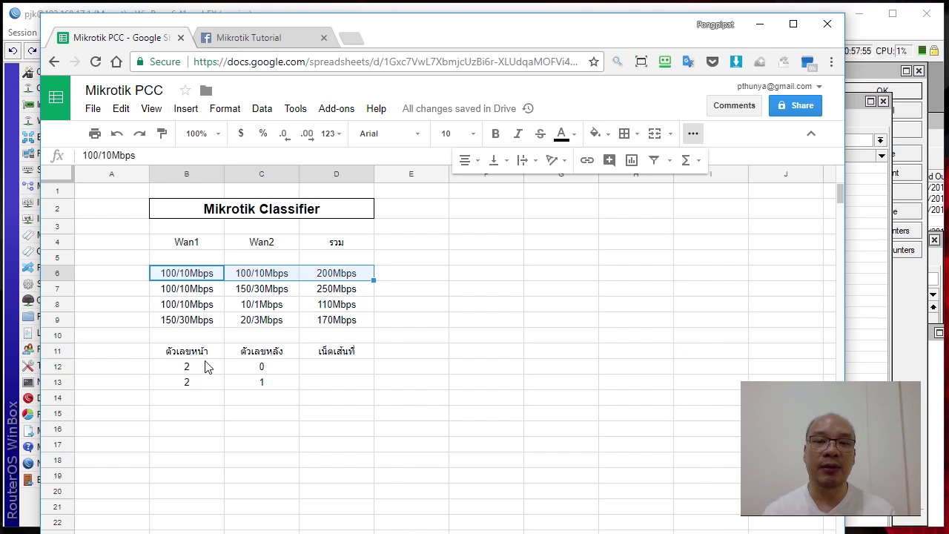
Step: Clear the classifier numbers from cells B12 to C13
{"action": "key", "text": "Down"}
{"action": "key", "text": "Down"}
{"action": "key", "text": "Down"}
{"action": "key", "text": "Down"}
{"action": "key", "text": "Down"}
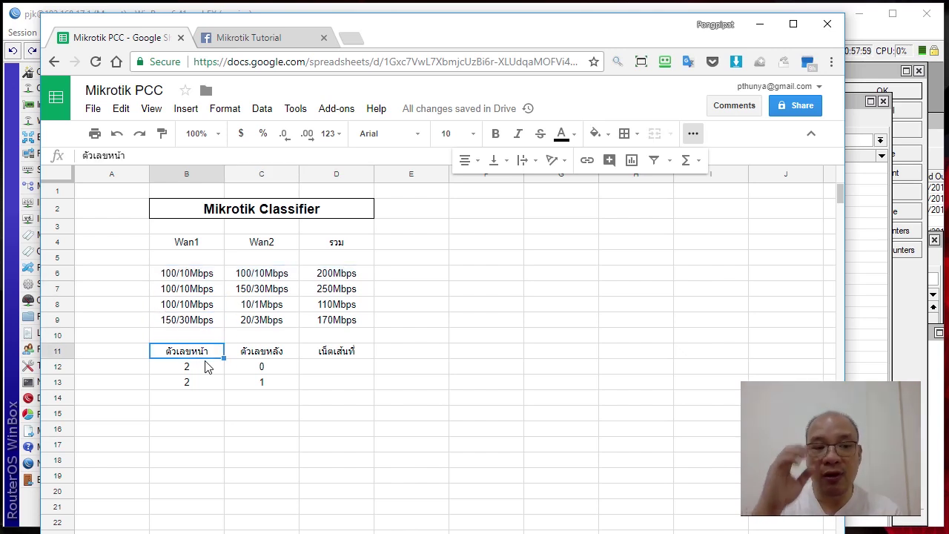
{"action": "key", "text": "Down"}
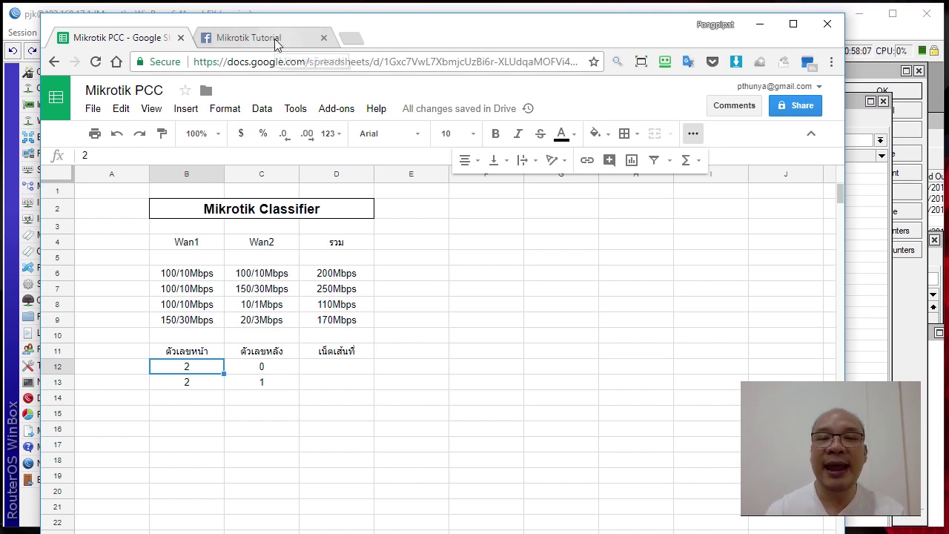
{"action": "key", "text": "shift+Right"}
{"action": "key", "text": "shift+Right"}
{"action": "key", "text": "shift+Left"}
{"action": "key", "text": "shift+Down"}
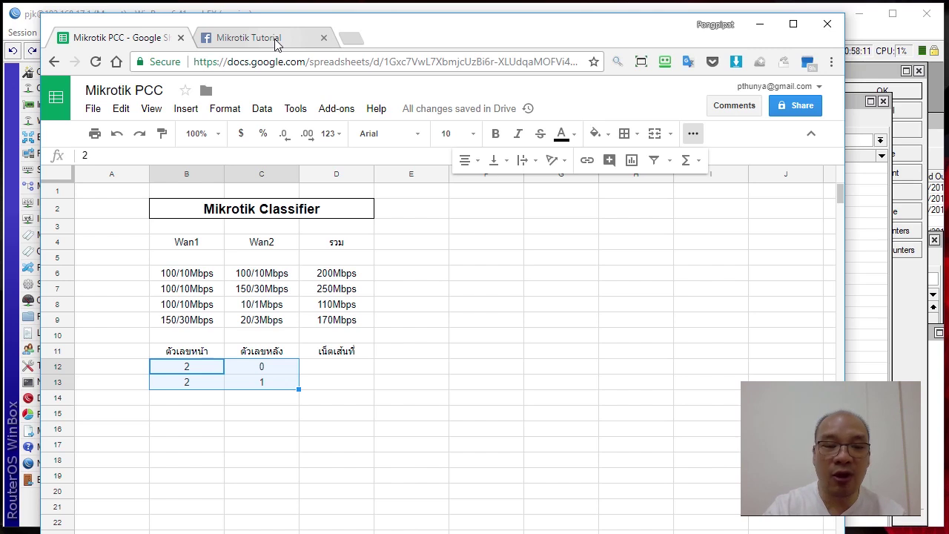
{"action": "key", "text": "Delete"}
Step: Examine the unequal Wan1 and Wan2 speeds and their total in row 7
{"action": "key", "text": "Up"}
{"action": "key", "text": "Up"}
{"action": "key", "text": "Up"}
{"action": "key", "text": "Up"}
{"action": "key", "text": "Up"}
{"action": "key", "text": "shift+Right"}
{"action": "key", "text": "shift+Right"}
{"action": "key", "text": "shift+Right"}
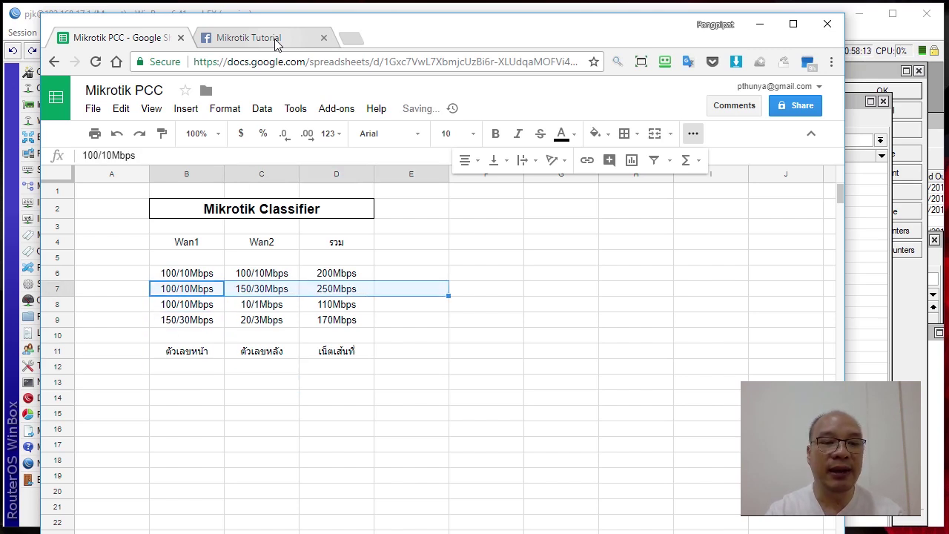
{"action": "key", "text": "shift+Left"}
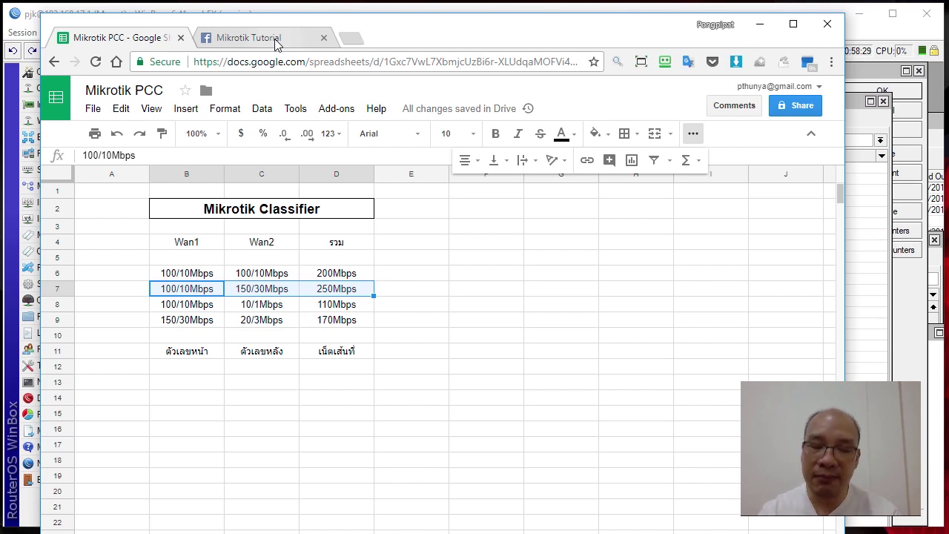
{"action": "key", "text": "Up"}
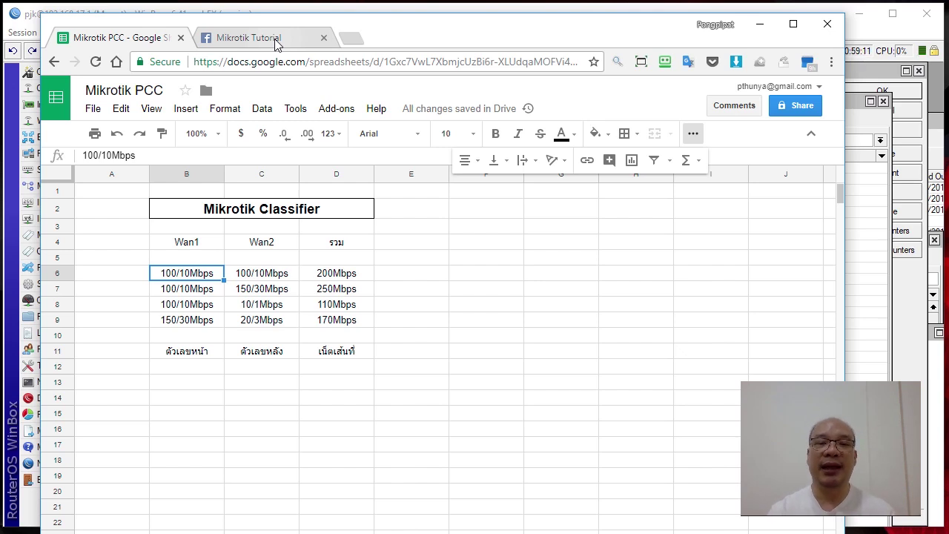
Step: Switch to WinBox and set the mangle rule's Per Connection Classifier to both addresses
{"action": "left_click", "coordinate": [37, 25]}
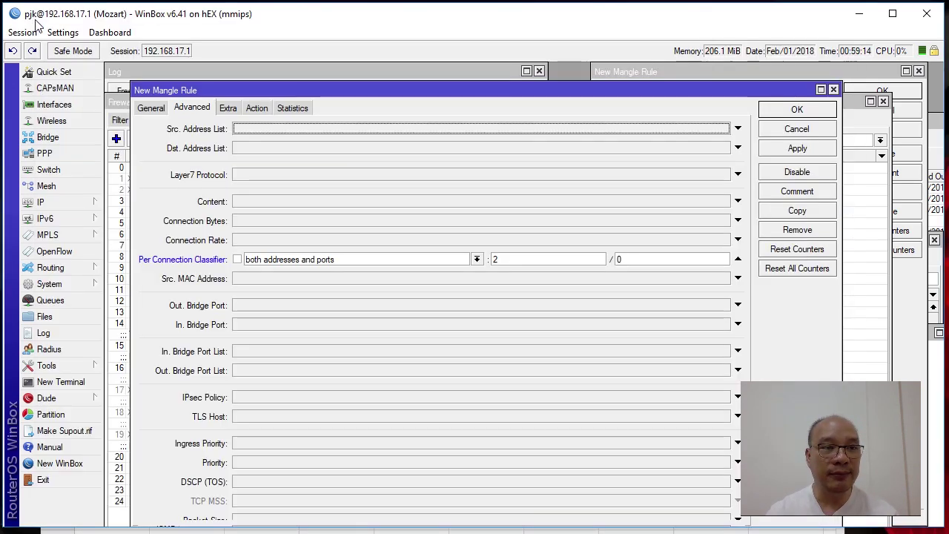
{"action": "left_click", "coordinate": [284, 260]}
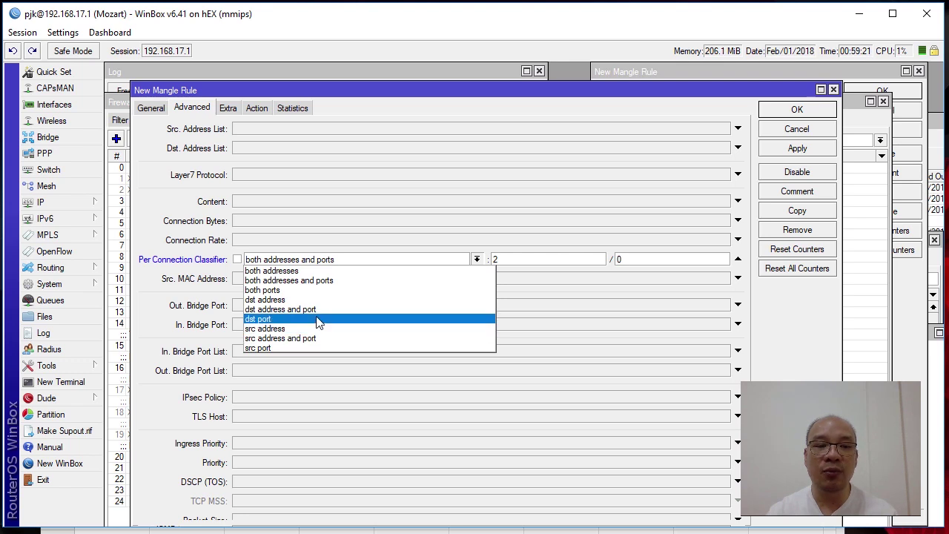
{"action": "left_click", "coordinate": [331, 271]}
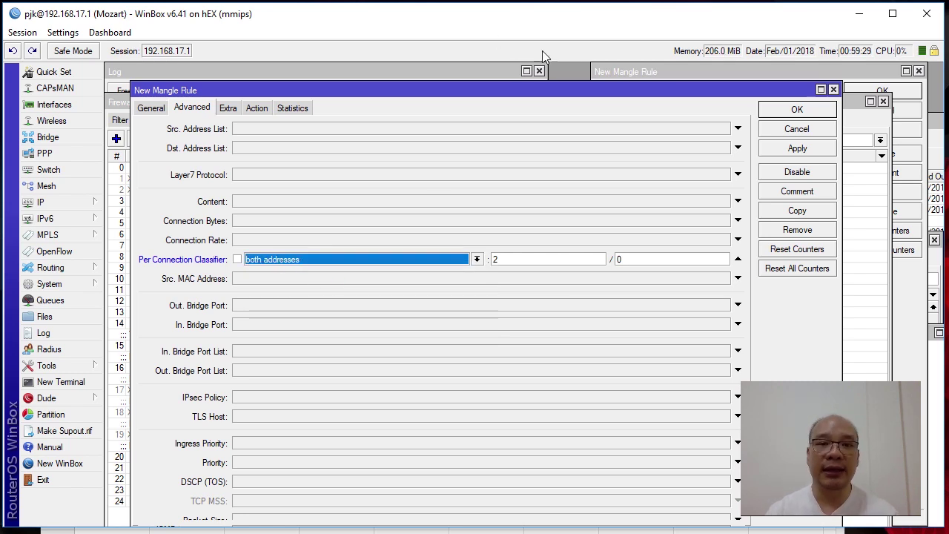
Step: Switch back to the spreadsheet and look over the equal-speed example in row 6
{"action": "key", "text": "alt+Tab"}
{"action": "left_click", "coordinate": [293, 287]}
{"action": "left_click_drag", "start_coordinate": [205, 270], "coordinate": [318, 271]}
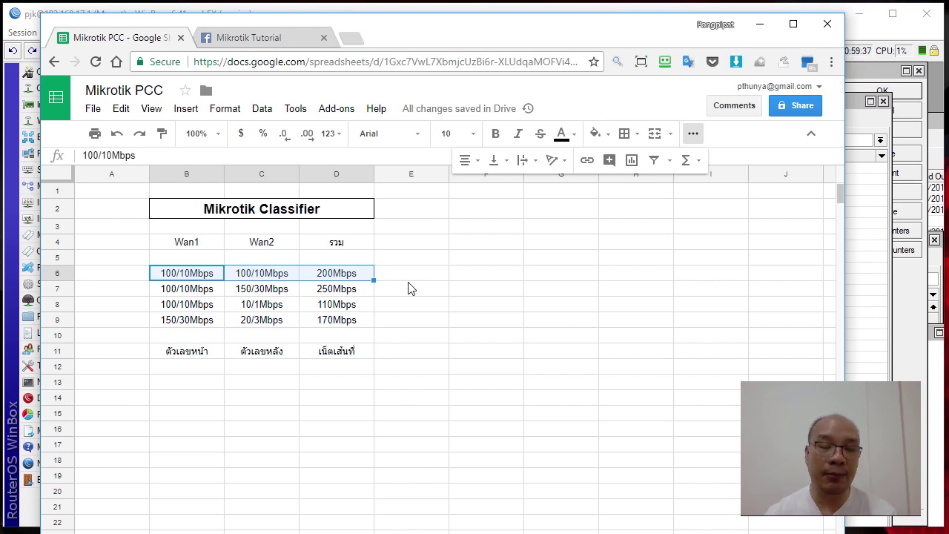
Step: Compare the Wan1 and Wan2 speeds in row 7 with each other and with their combined total
{"action": "left_click", "coordinate": [217, 289]}
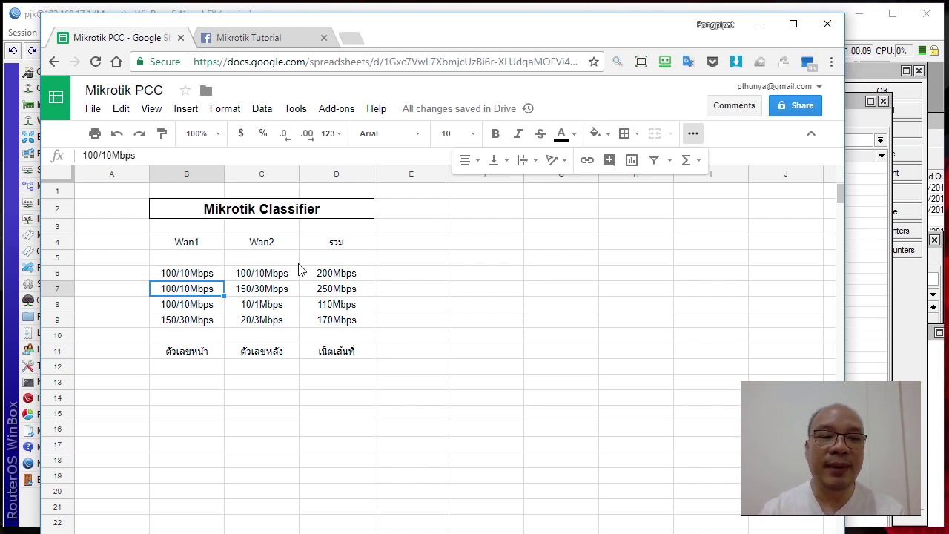
{"action": "key", "text": "shift+Right"}
{"action": "key", "text": "shift+Right"}
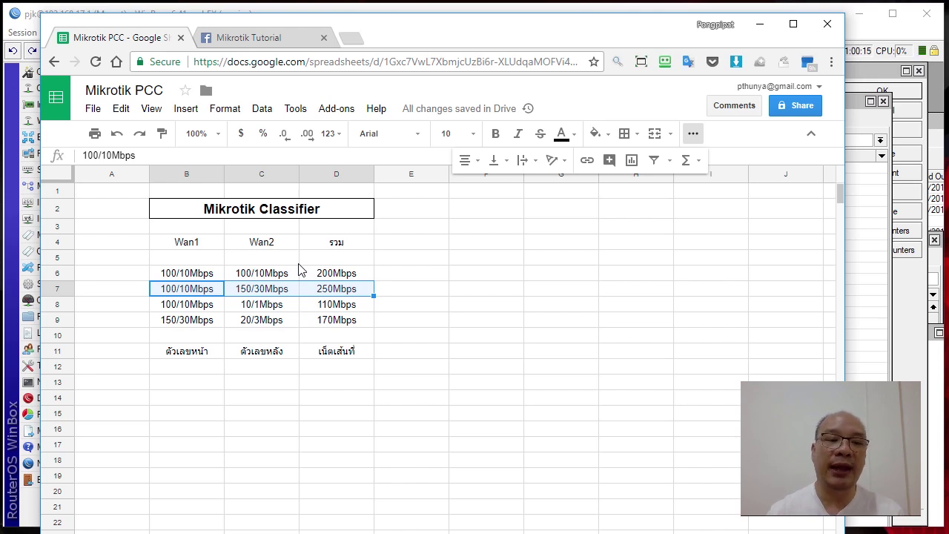
{"action": "left_click", "coordinate": [334, 290]}
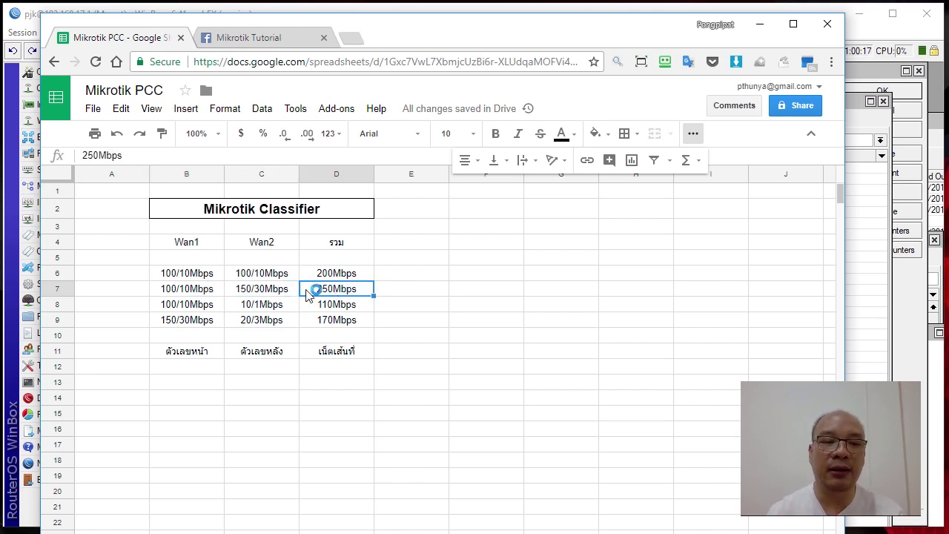
{"action": "left_click", "coordinate": [186, 289]}
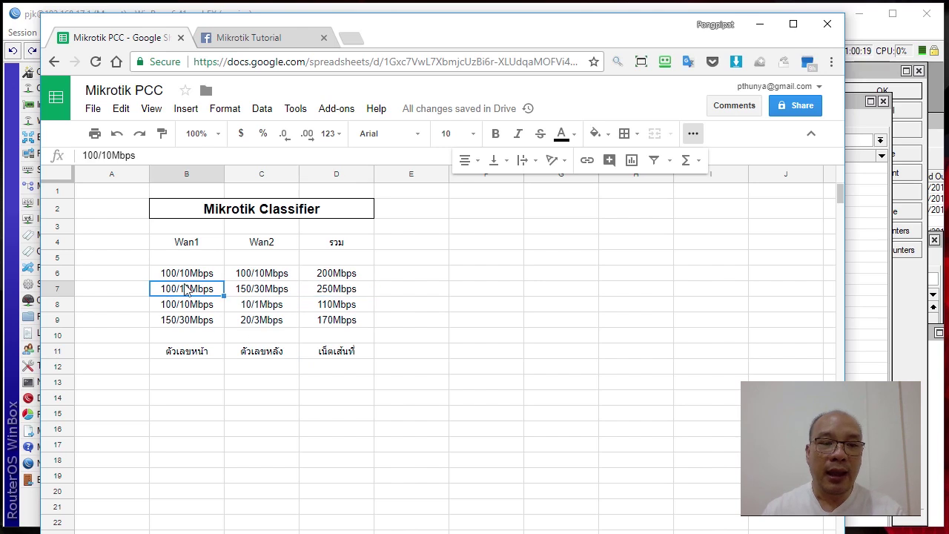
{"action": "left_click", "coordinate": [239, 288]}
{"action": "left_click", "coordinate": [202, 294], "text": "shift"}
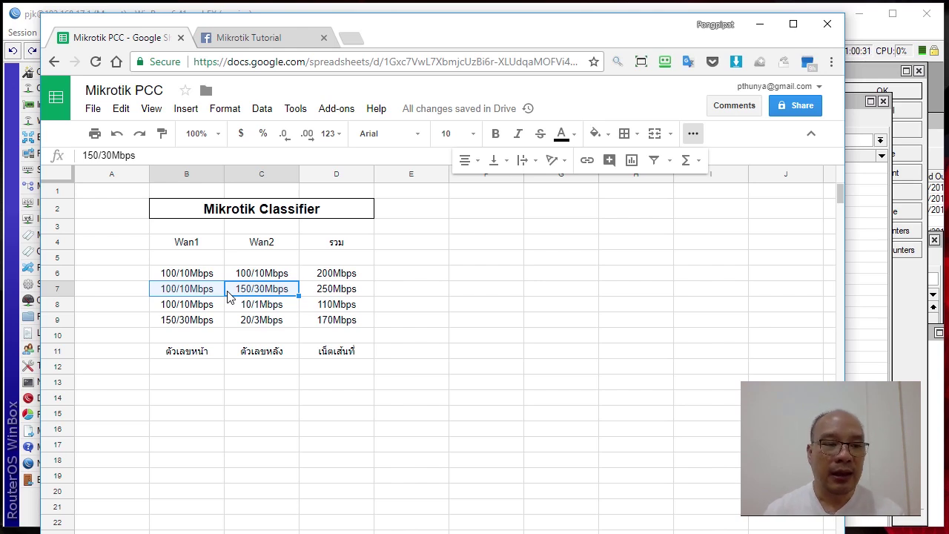
{"action": "left_click", "coordinate": [319, 292]}
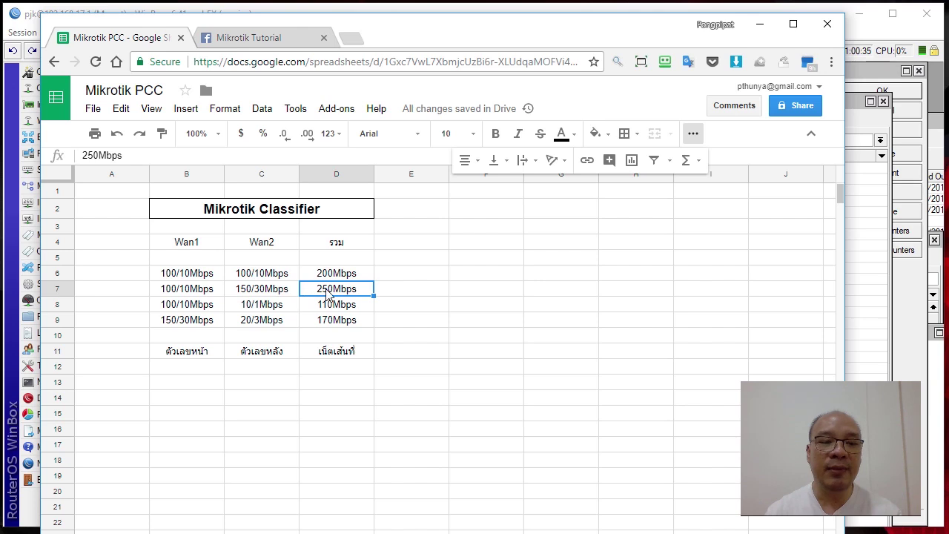
{"action": "left_click", "coordinate": [220, 294]}
{"action": "left_click", "coordinate": [249, 293]}
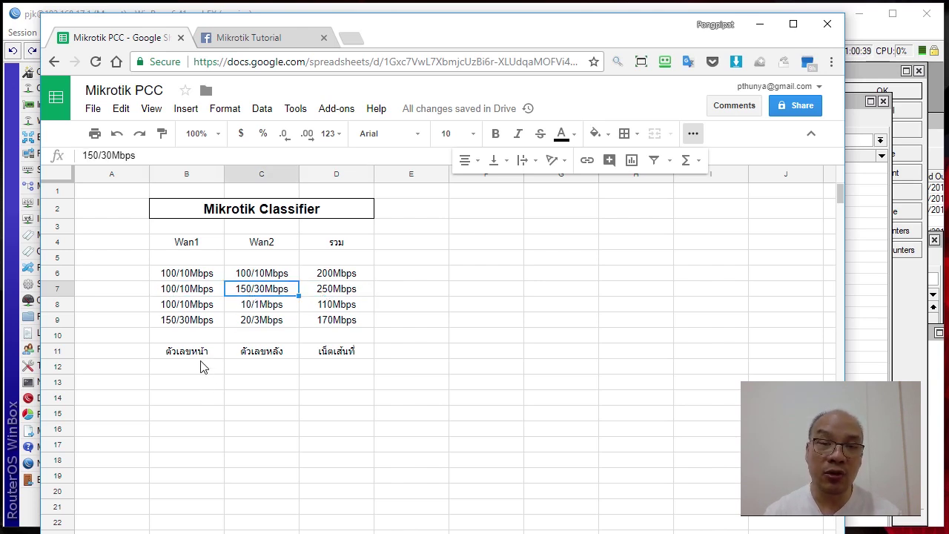
{"action": "left_click", "coordinate": [188, 294]}
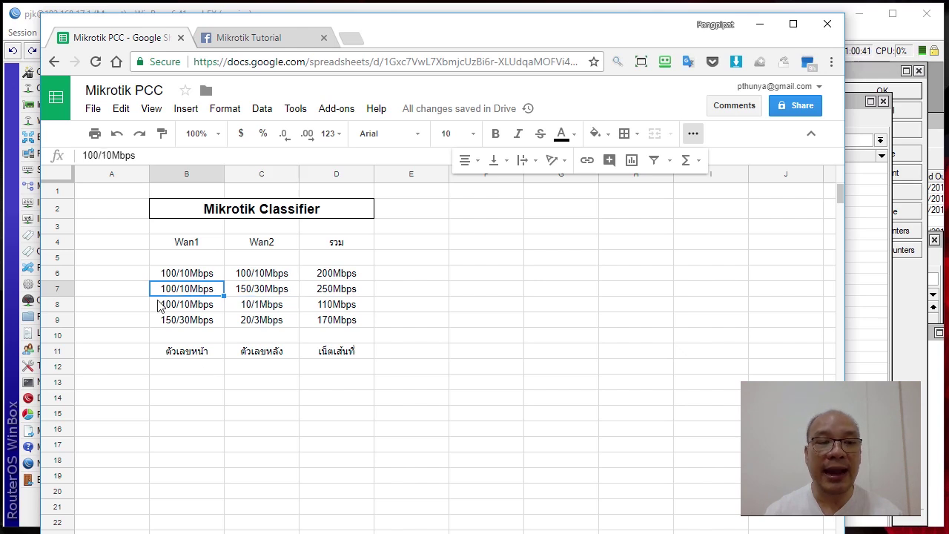
Step: Enter 2 in B12 and 3 in B13 under the first-number heading
{"action": "left_click", "coordinate": [192, 368]}
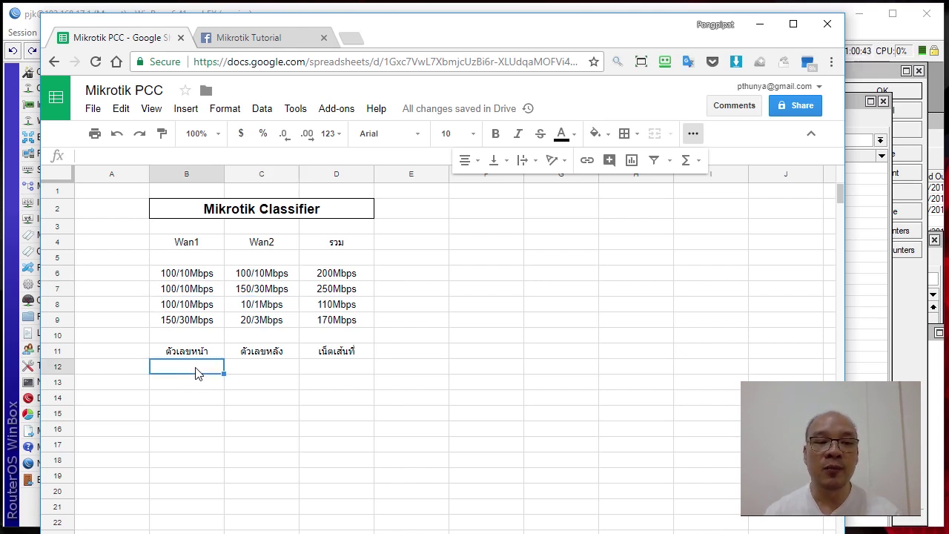
{"action": "type", "text": "2"}
{"action": "key", "text": "Return"}
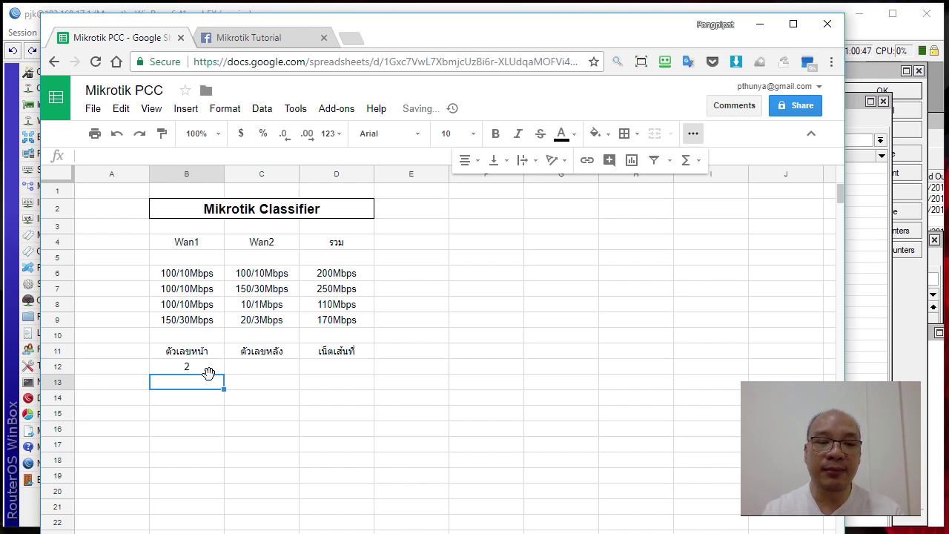
{"action": "type", "text": "3"}
Step: Fill cells B12 to B16 of the first-number column with 5
{"action": "left_click", "coordinate": [208, 372]}
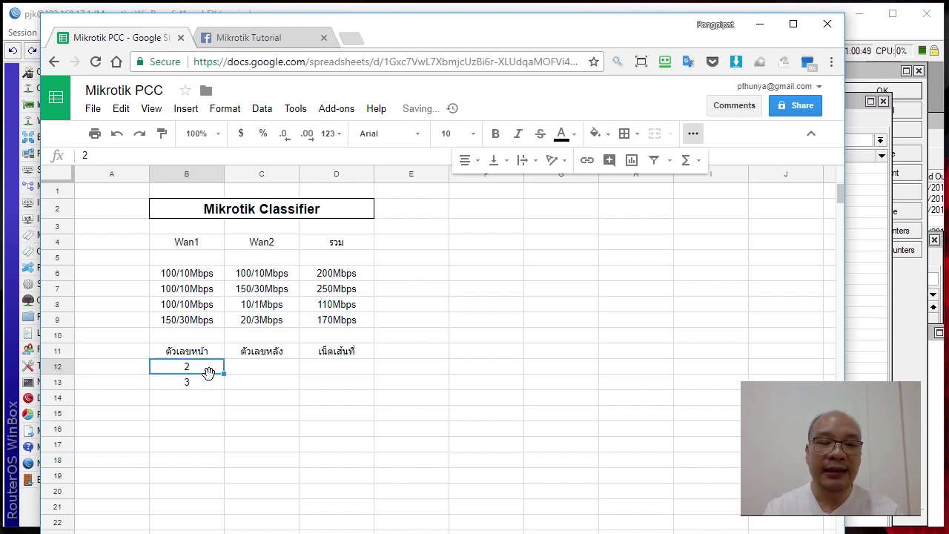
{"action": "type", "text": "5"}
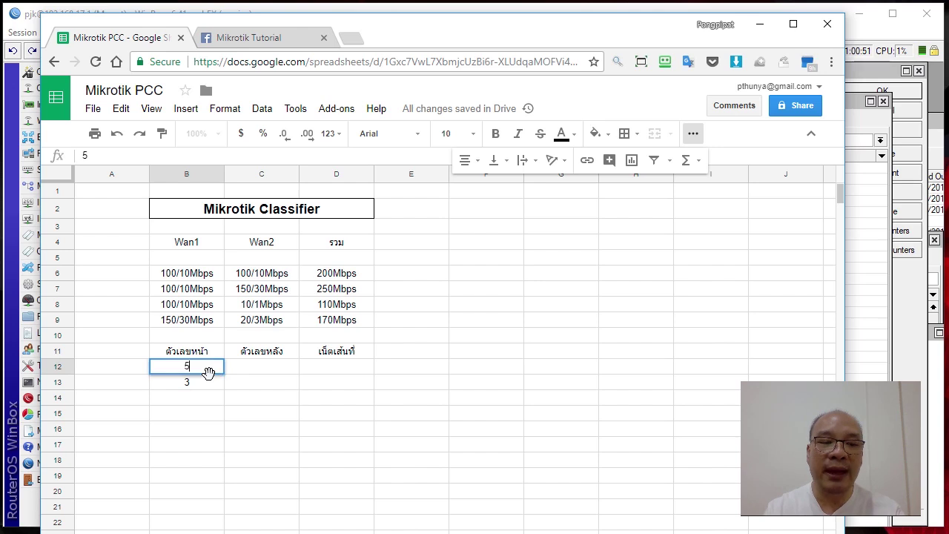
{"action": "key", "text": "Return"}
{"action": "type", "text": "5"}
{"action": "key", "text": "Return"}
{"action": "type", "text": "5"}
{"action": "key", "text": "Return"}
{"action": "type", "text": "5"}
{"action": "key", "text": "Return"}
{"action": "type", "text": "5"}
{"action": "key", "text": "Return"}
Step: Number cells C12 to C16 of the second-number column 0, 1, 2, 3 and 4
{"action": "key", "text": "Up"}
{"action": "key", "text": "Up"}
{"action": "key", "text": "Up"}
{"action": "key", "text": "Up"}
{"action": "key", "text": "Up"}
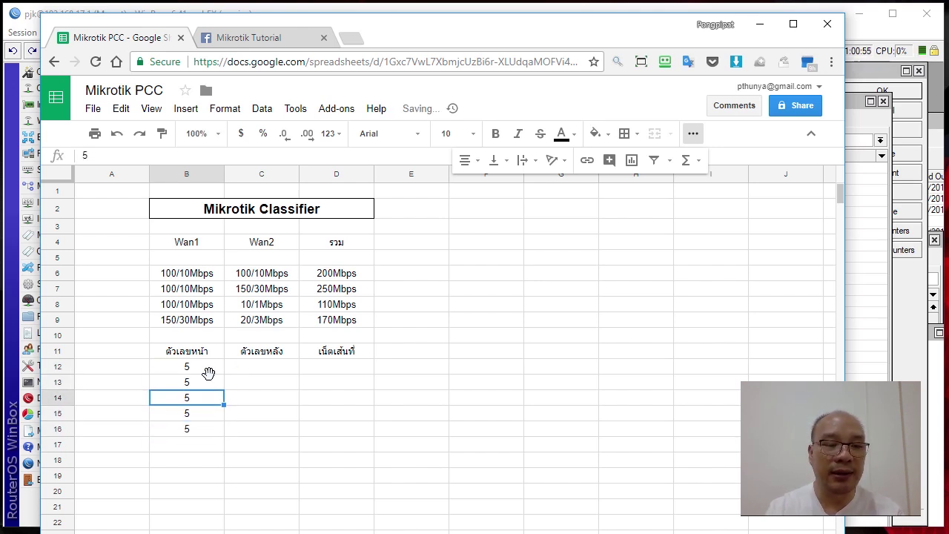
{"action": "key", "text": "Right"}
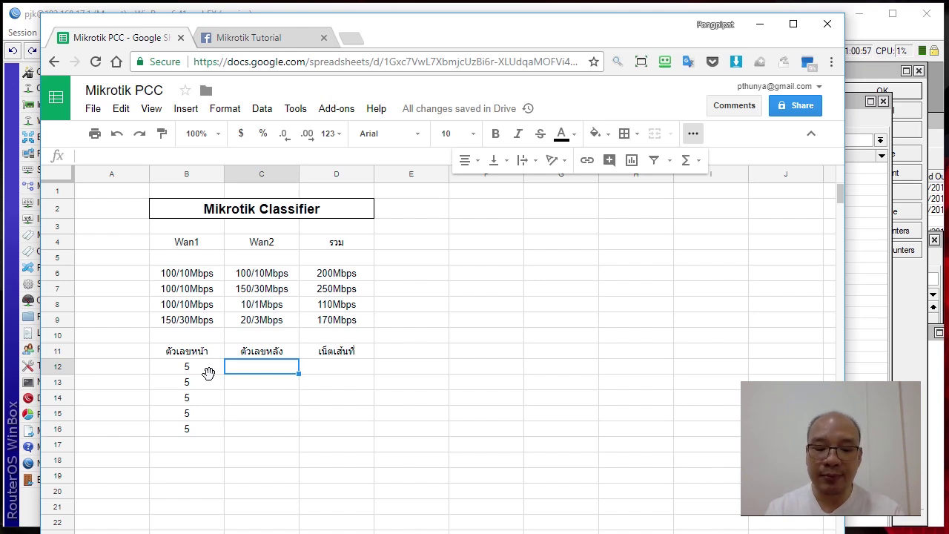
{"action": "type", "text": "0"}
{"action": "key", "text": "Return"}
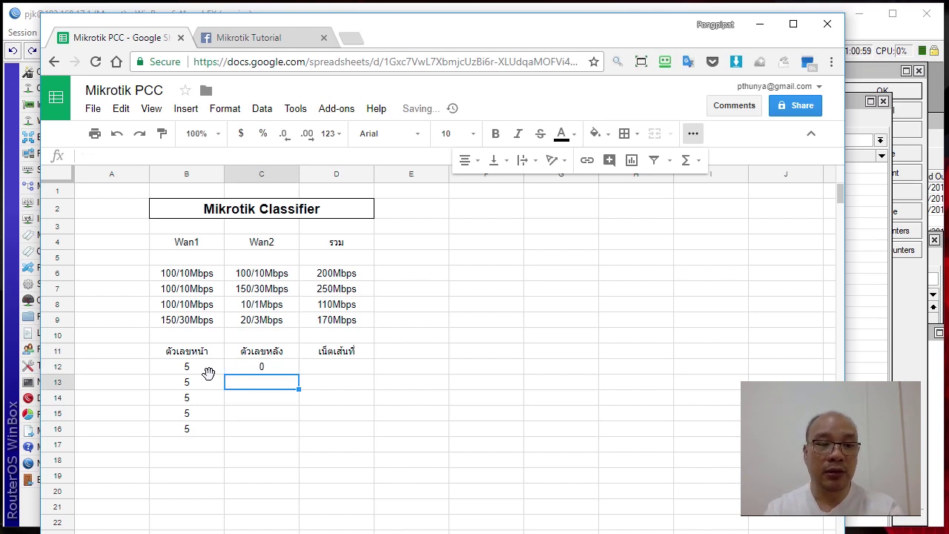
{"action": "type", "text": "1"}
{"action": "key", "text": "Return"}
{"action": "type", "text": "2"}
{"action": "key", "text": "Return"}
{"action": "type", "text": "3"}
{"action": "key", "text": "Return"}
{"action": "type", "text": "4"}
{"action": "key", "text": "Return"}
Step: Look back at the unequal-speed examples in the WAN speed table above the classifier numbers
{"action": "key", "text": "Up"}
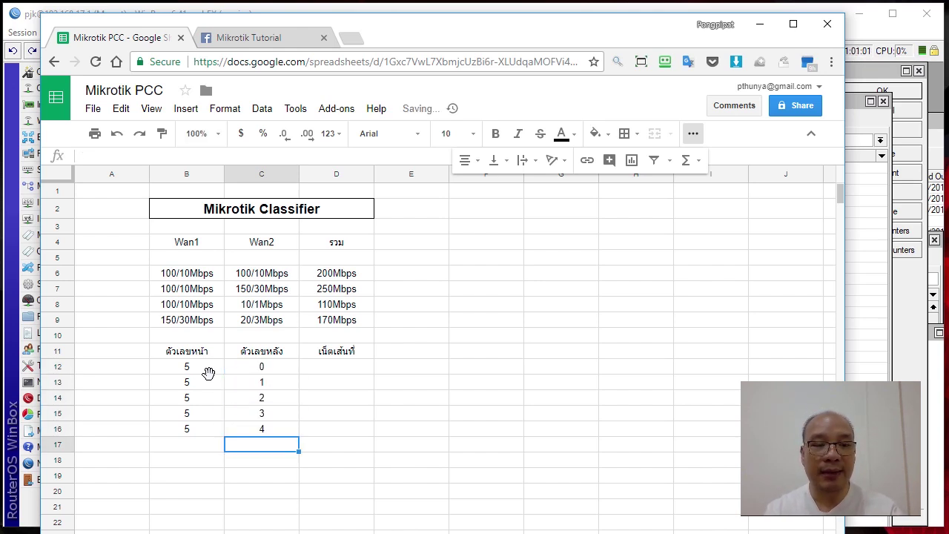
{"action": "key", "text": "Up"}
{"action": "key", "text": "Up"}
{"action": "key", "text": "Up"}
{"action": "key", "text": "Up"}
{"action": "key", "text": "Right"}
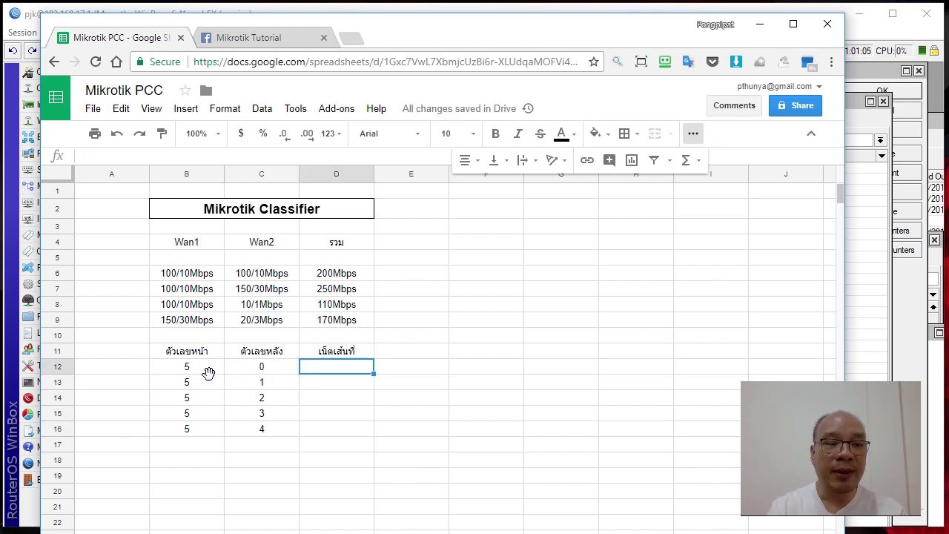
{"action": "key", "text": "Left"}
{"action": "key", "text": "Left"}
{"action": "key", "text": "Left"}
{"action": "key", "text": "Up"}
{"action": "key", "text": "Up"}
{"action": "key", "text": "Up"}
{"action": "key", "text": "Up"}
{"action": "key", "text": "Right"}
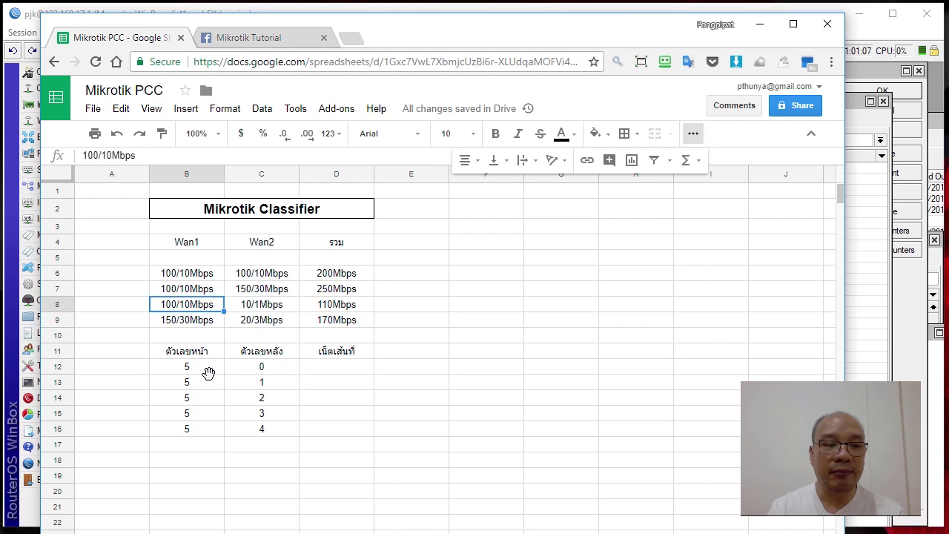
{"action": "key", "text": "Up"}
{"action": "key", "text": "Down"}
{"action": "key", "text": "Down"}
{"action": "key", "text": "Down"}
{"action": "key", "text": "Down"}
{"action": "key", "text": "Down"}
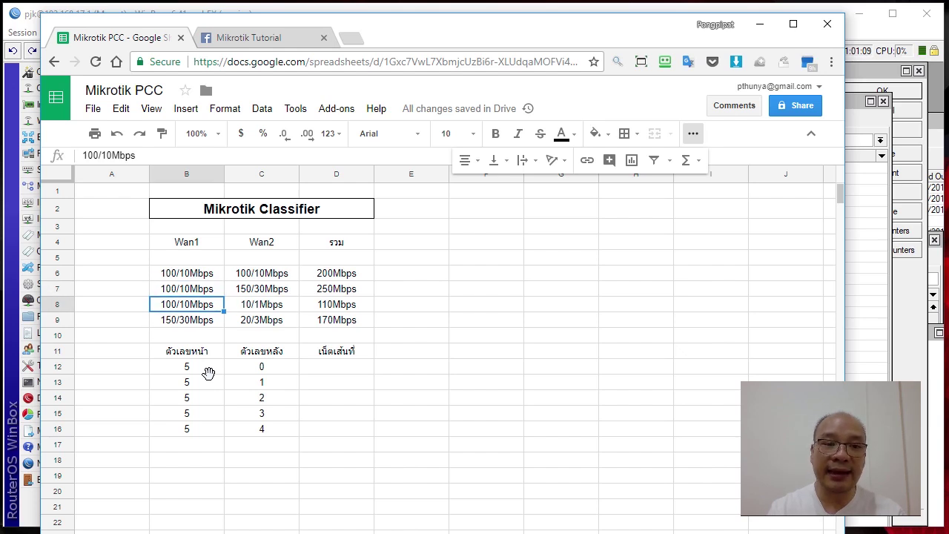
Step: Assign classifier numbers 5/0 and 5/1 to the first line by entering WAN1 in D12 and D13
{"action": "key", "text": "Right"}
{"action": "key", "text": "Right"}
{"action": "key", "text": "Right"}
{"action": "key", "text": "Left"}
{"action": "type", "text": "WAN1"}
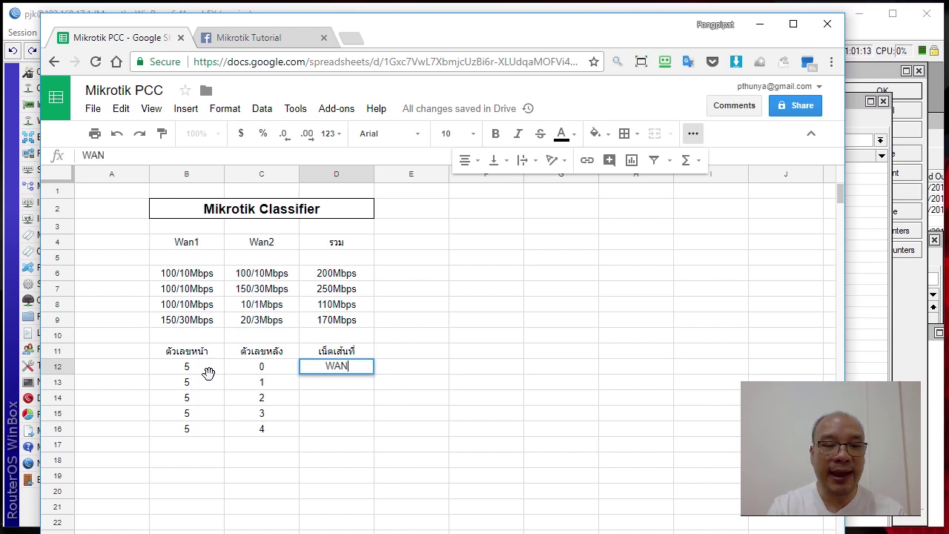
{"action": "key", "text": "Return"}
{"action": "type", "text": "WA"}
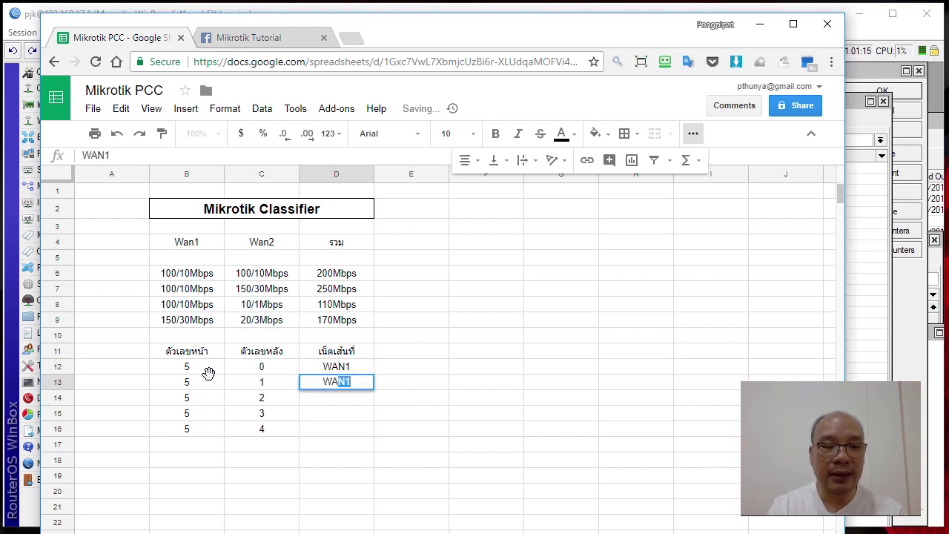
{"action": "type", "text": "N1"}
{"action": "key", "text": "Return"}
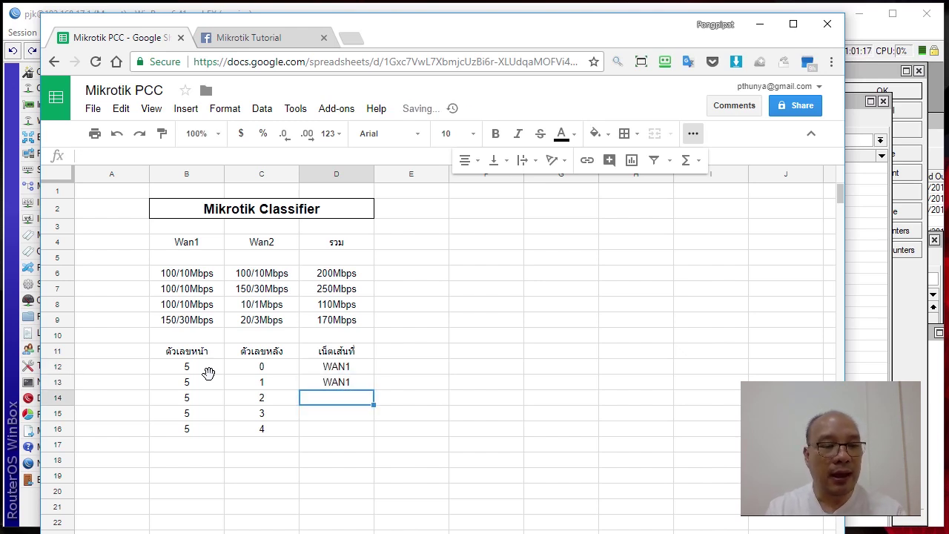
Step: Assign the remaining three classifier rows to the second line, entering WAN2 in D14 and Wan2 in D15 and D16
{"action": "left_click", "coordinate": [212, 385]}
{"action": "left_click", "coordinate": [267, 384]}
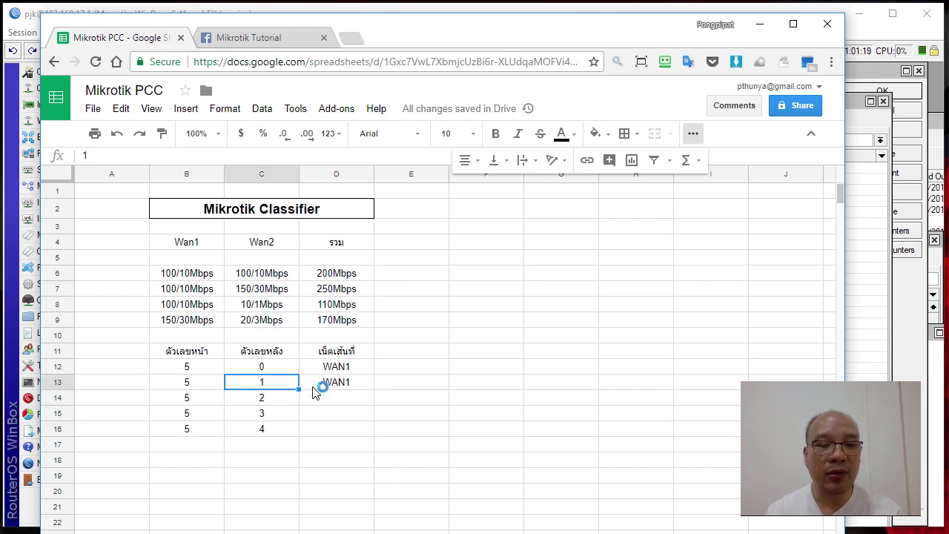
{"action": "left_click", "coordinate": [355, 385]}
{"action": "left_click", "coordinate": [335, 407]}
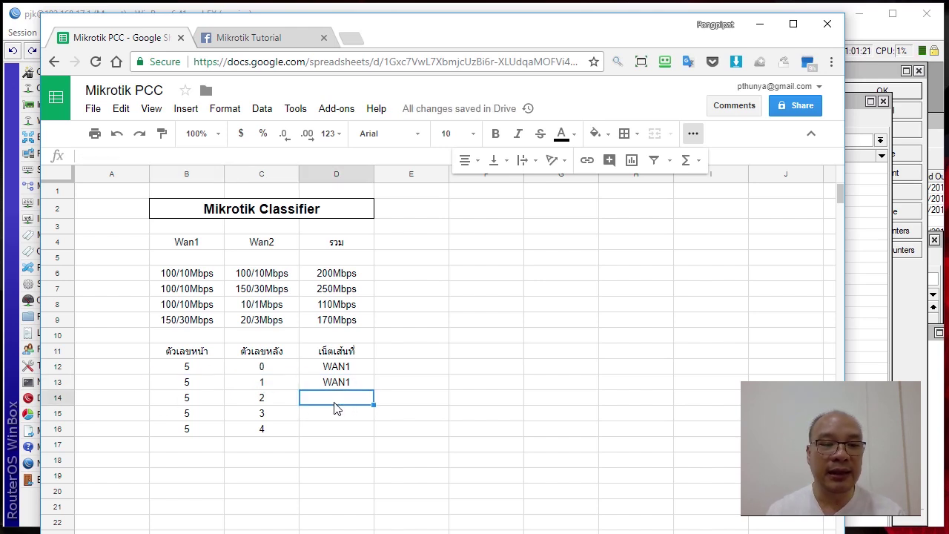
{"action": "type", "text": "WAN2"}
{"action": "key", "text": "Return"}
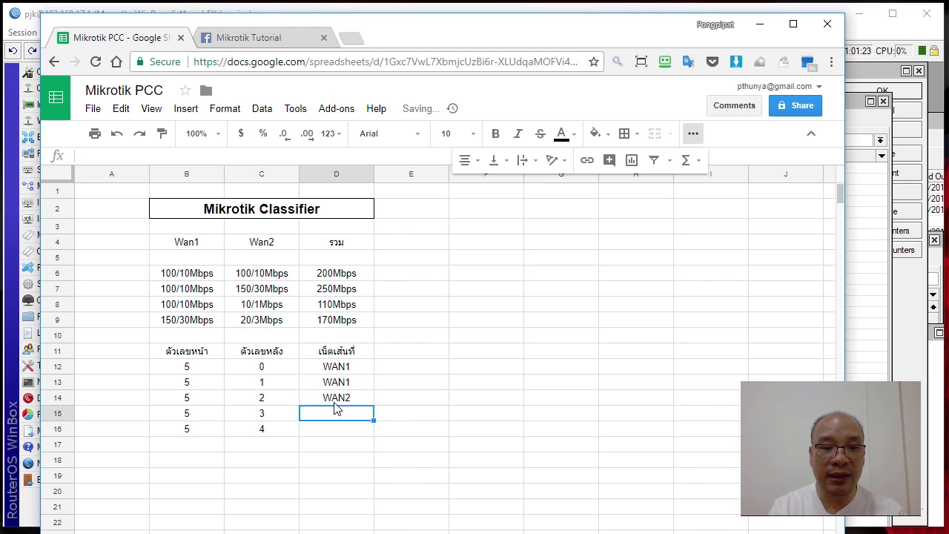
{"action": "type", "text": "Wan2"}
{"action": "key", "text": "Return"}
{"action": "type", "text": "Wan2"}
{"action": "key", "text": "Return"}
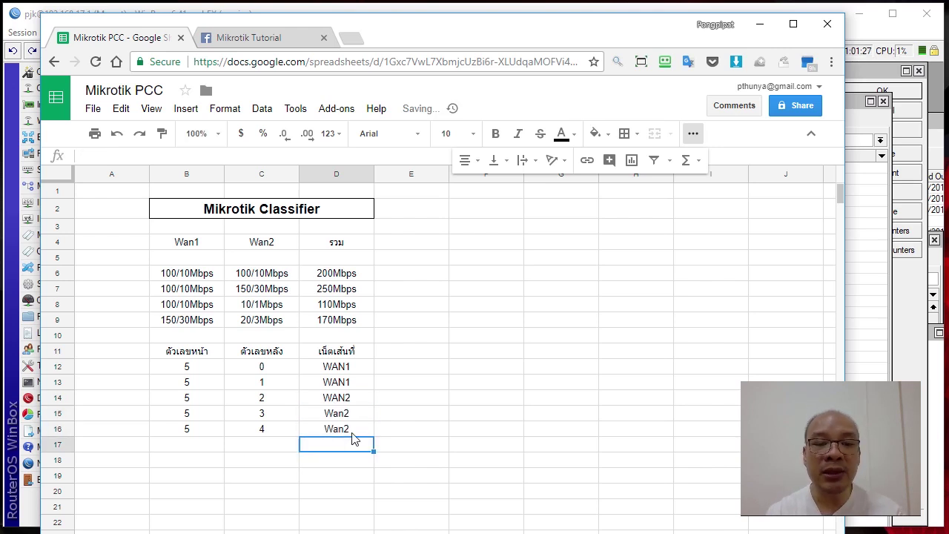
Step: Change the line assignment for classifier 5/1 in D13 to WAN2
{"action": "left_click", "coordinate": [354, 382]}
{"action": "key", "text": "Return"}
{"action": "key", "text": "BackSpace"}
{"action": "type", "text": "2"}
{"action": "key", "text": "Return"}
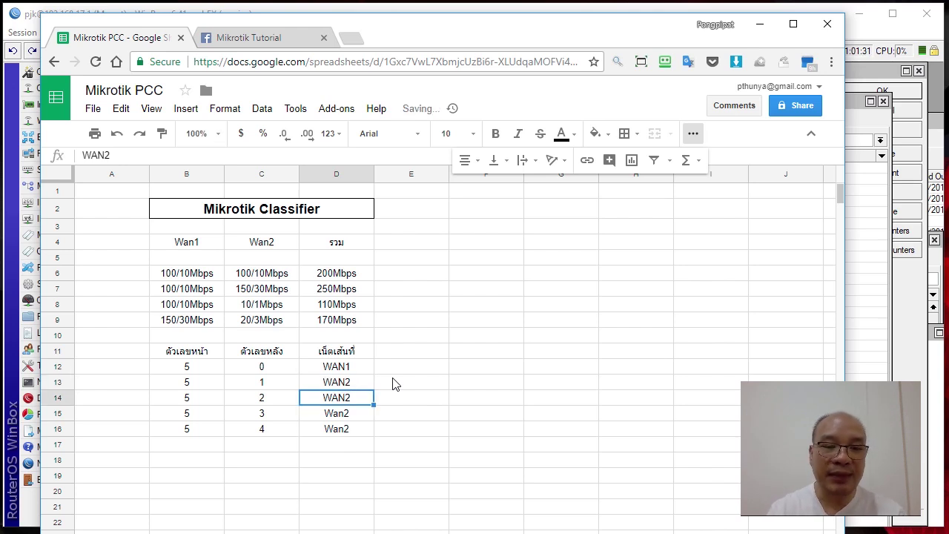
Step: Set the line assignments in D15 to WAN1 and D16 to WAN2
{"action": "key", "text": "Down"}
{"action": "type", "text": "WAN1"}
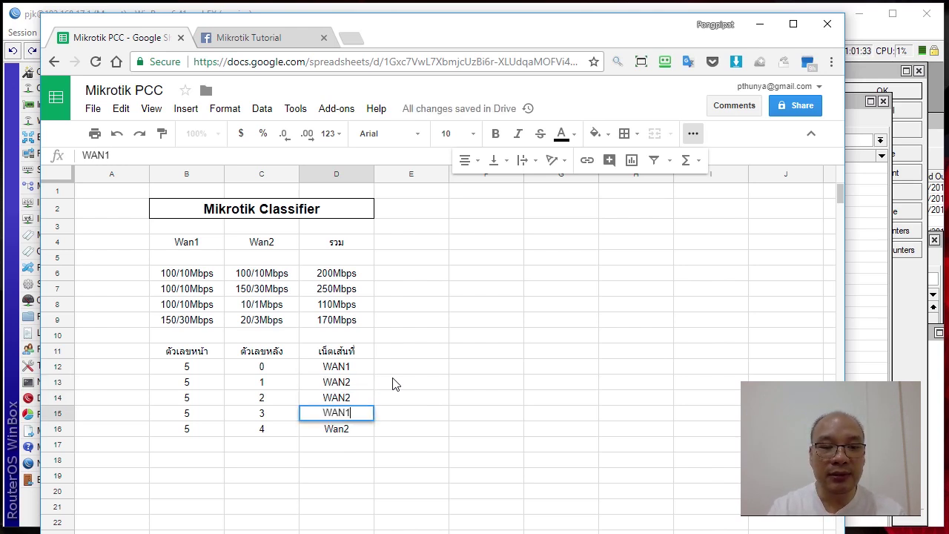
{"action": "key", "text": "Return"}
{"action": "type", "text": "WAN2"}
{"action": "key", "text": "Return"}
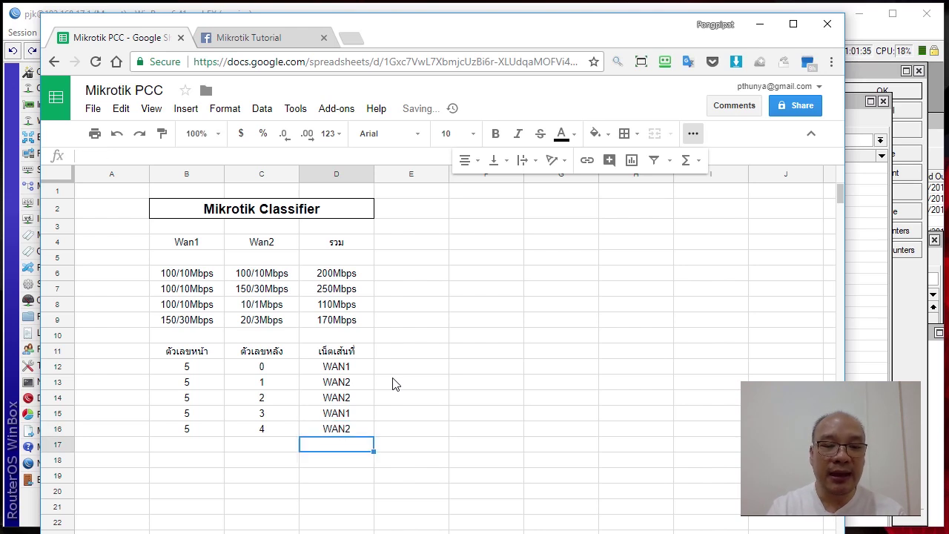
Step: Check the WAN assignments in D12 to D16 against the Wan1 and Wan2 speeds in row 7
{"action": "left_click", "coordinate": [341, 370]}
{"action": "left_click", "coordinate": [341, 414]}
{"action": "left_click", "coordinate": [347, 386]}
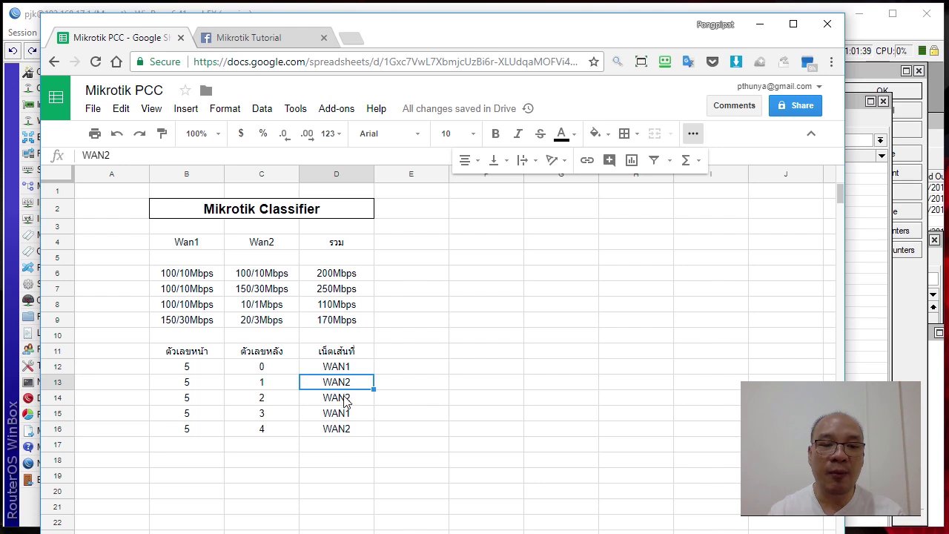
{"action": "left_click", "coordinate": [346, 401]}
{"action": "left_click", "coordinate": [347, 430]}
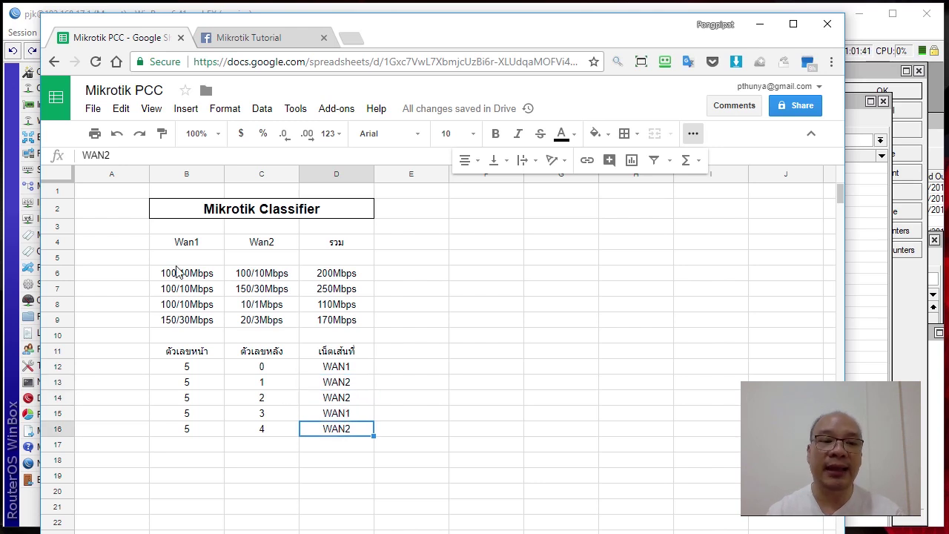
{"action": "left_click", "coordinate": [236, 294]}
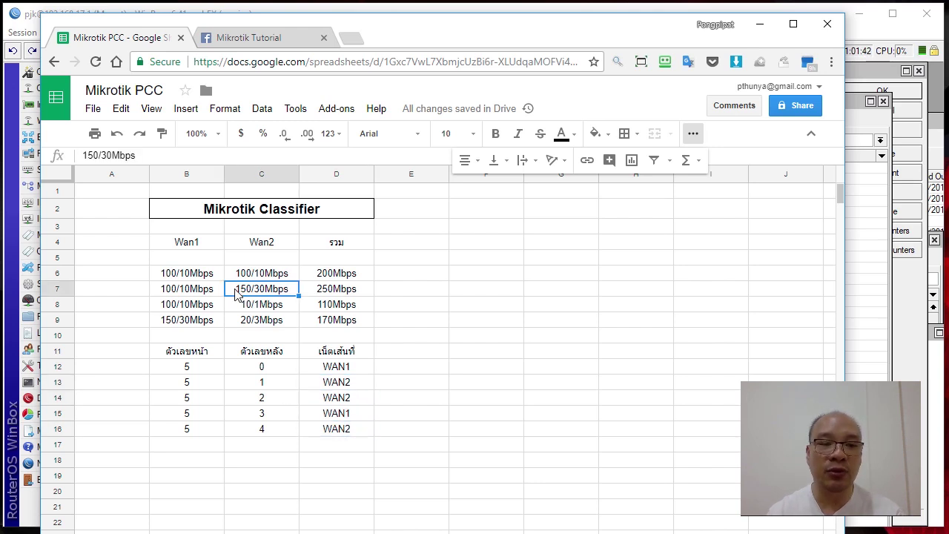
{"action": "left_click", "coordinate": [185, 295]}
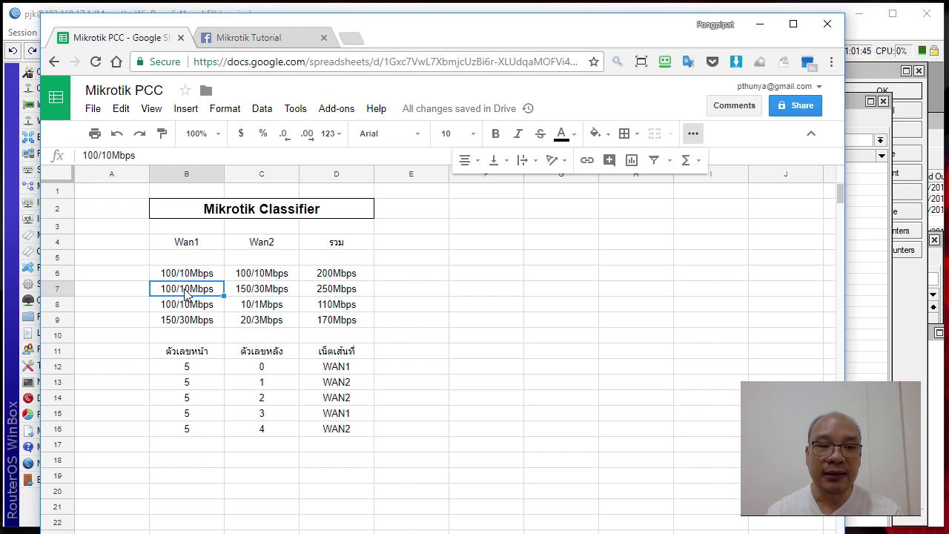
{"action": "left_click", "coordinate": [261, 295]}
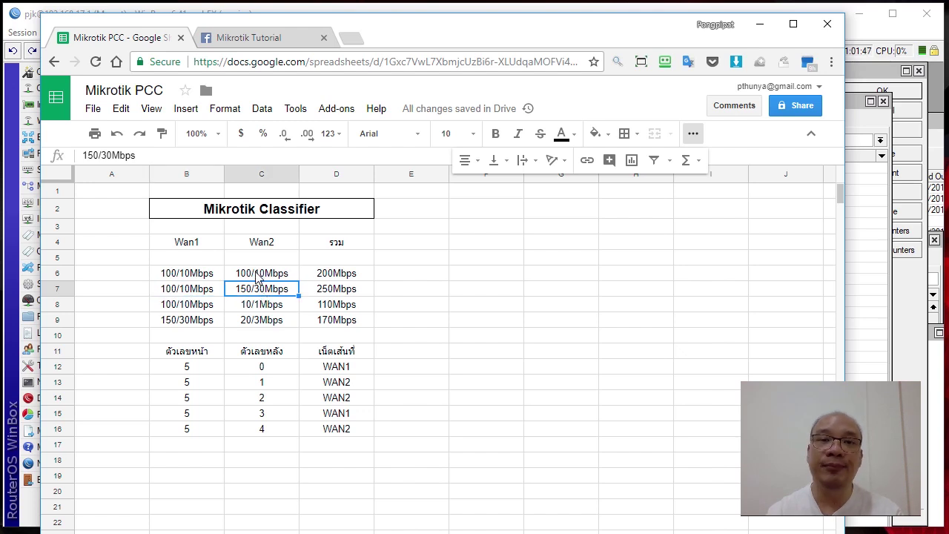
Step: Compare the Wan1 and Wan2 speeds and their total in row 8 to work out the first classifier number
{"action": "left_click", "coordinate": [210, 302]}
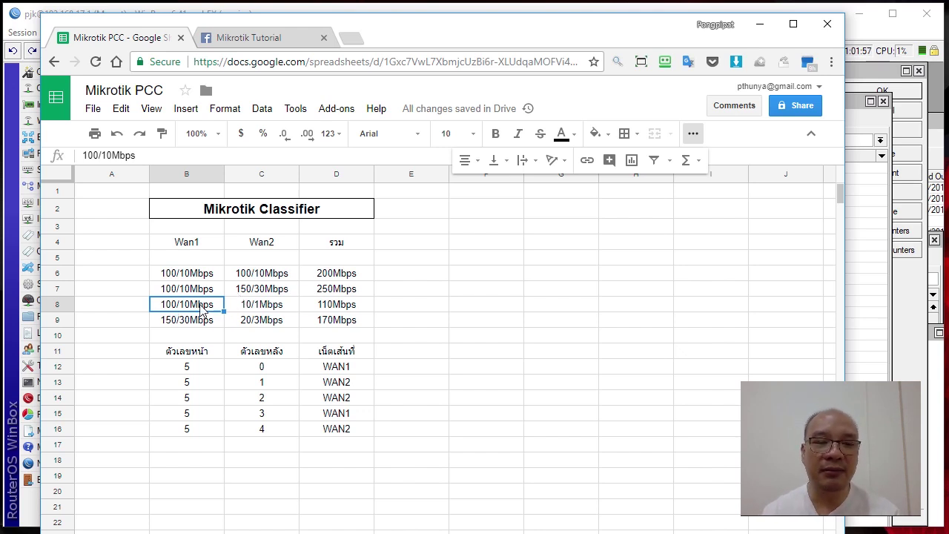
{"action": "left_click", "coordinate": [272, 310]}
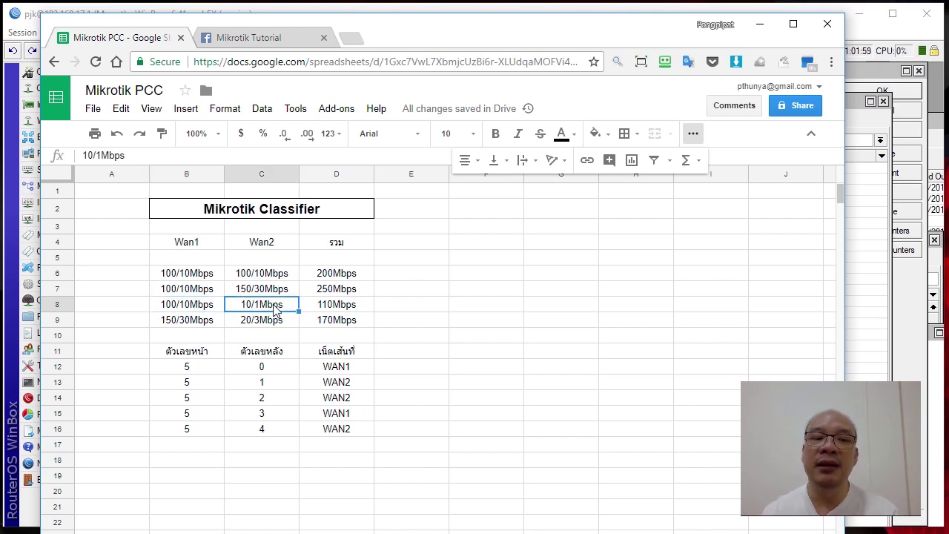
{"action": "left_click", "coordinate": [220, 307]}
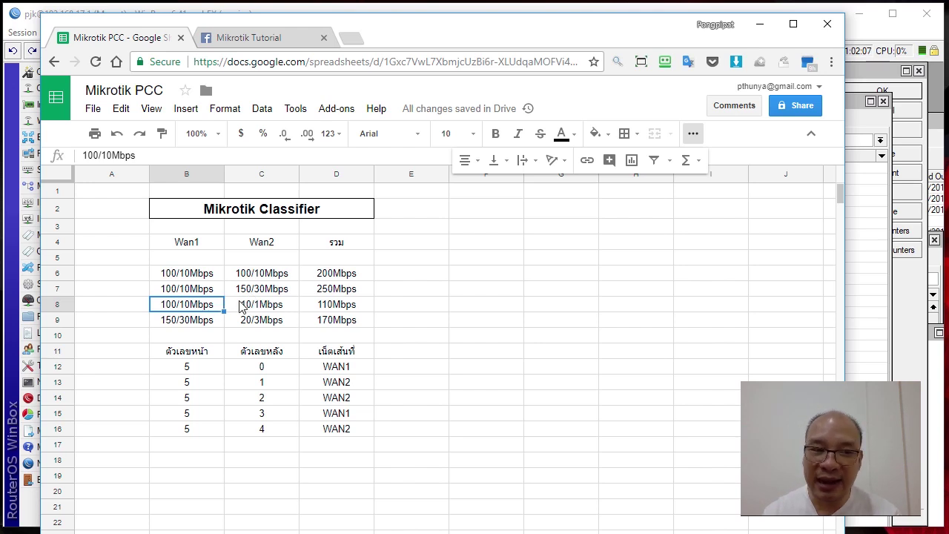
{"action": "left_click", "coordinate": [321, 308]}
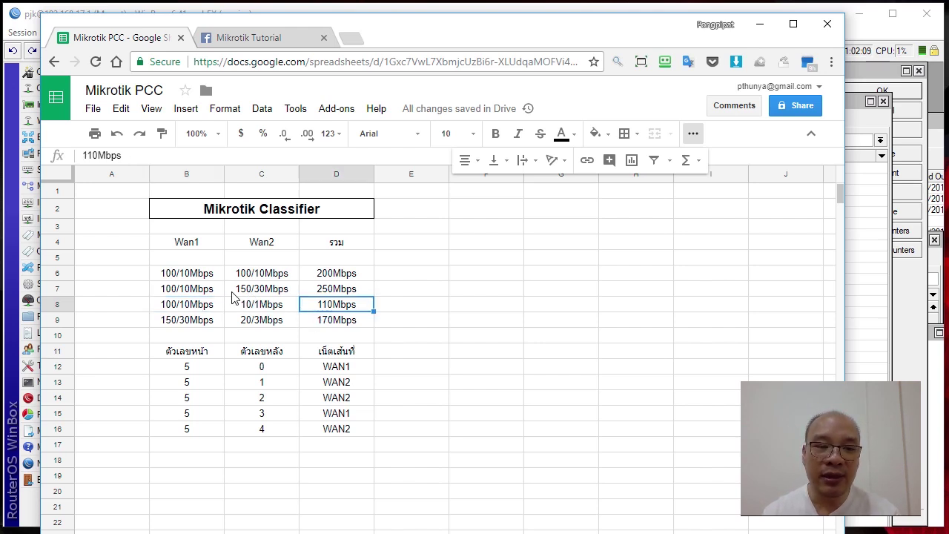
{"action": "left_click", "coordinate": [166, 313]}
{"action": "left_click", "coordinate": [253, 314]}
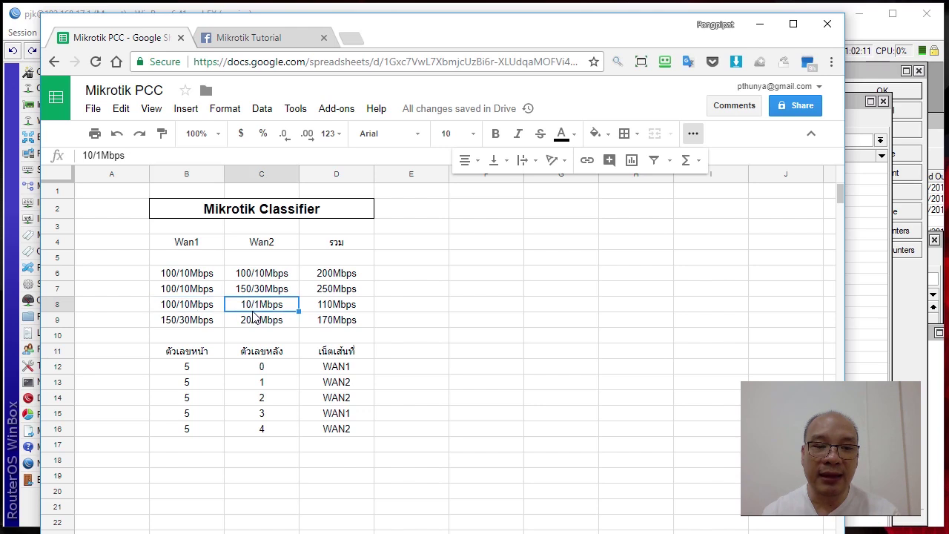
{"action": "left_click", "coordinate": [187, 369]}
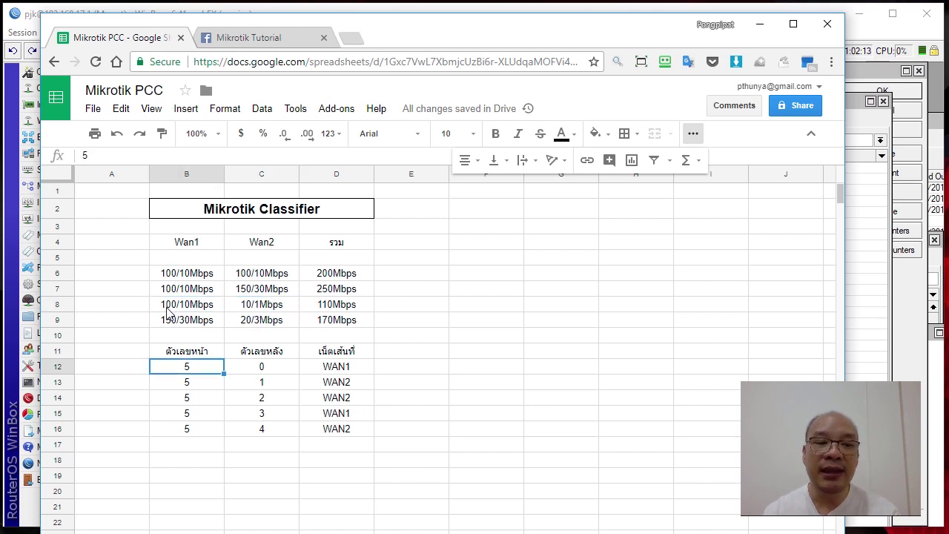
{"action": "left_click", "coordinate": [168, 313]}
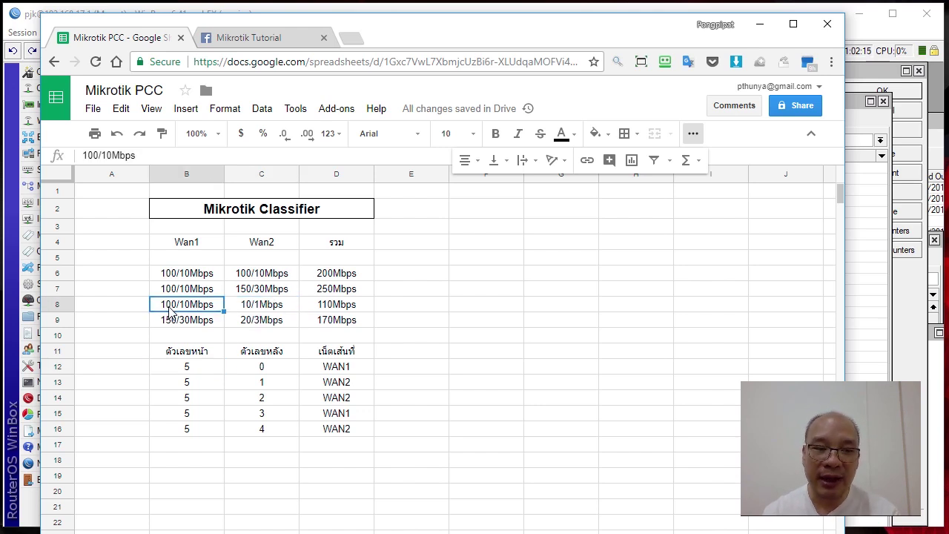
{"action": "left_click", "coordinate": [254, 316]}
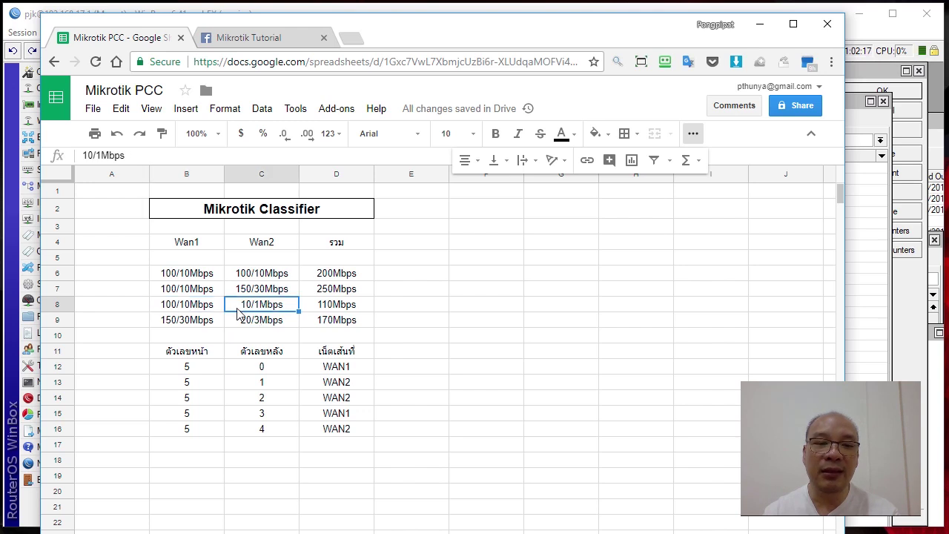
{"action": "left_click", "coordinate": [197, 356]}
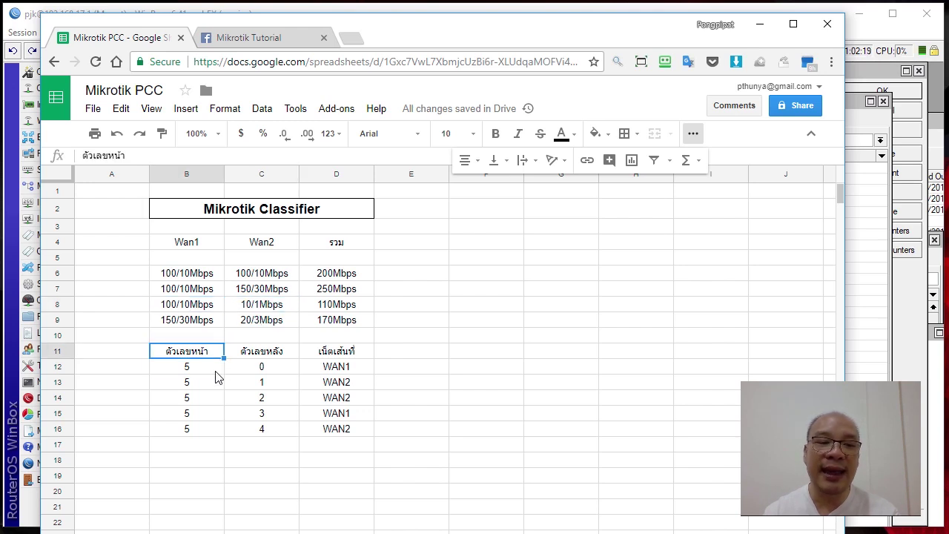
Step: Change the first classifier numbers in B12 to B16 to 11
{"action": "left_click", "coordinate": [218, 372]}
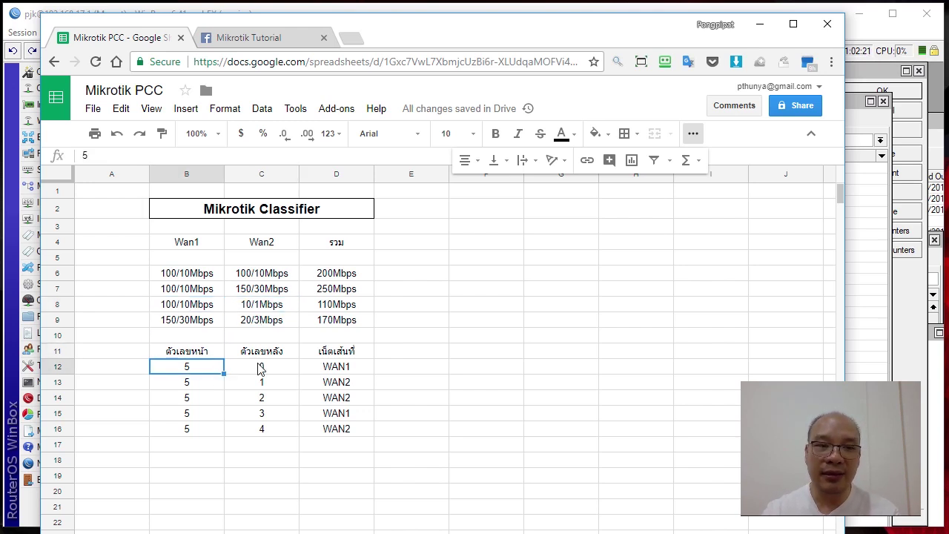
{"action": "type", "text": "11"}
{"action": "key", "text": "Return"}
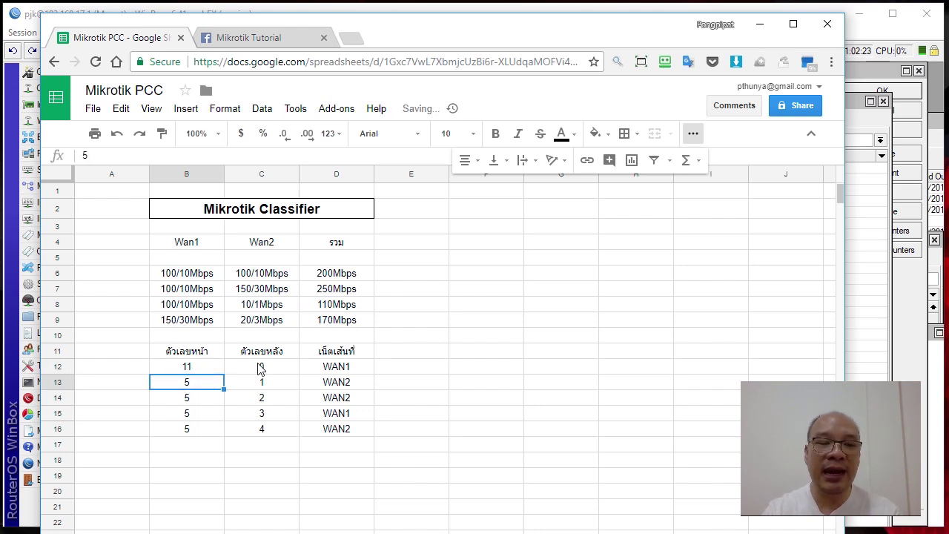
{"action": "type", "text": "11"}
{"action": "key", "text": "Return"}
{"action": "type", "text": "11"}
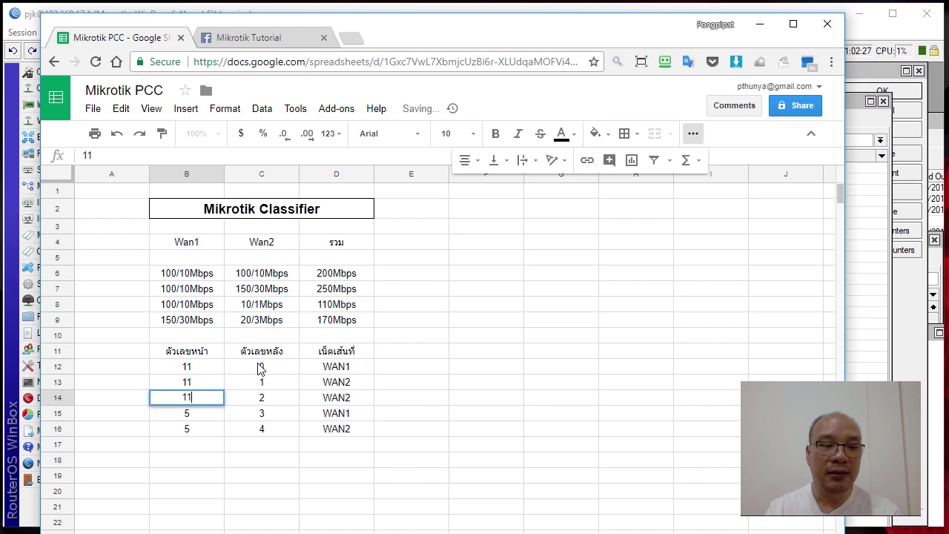
{"action": "key", "text": "Return"}
{"action": "type", "text": "11"}
{"action": "key", "text": "Return"}
{"action": "type", "text": "11"}
{"action": "key", "text": "Return"}
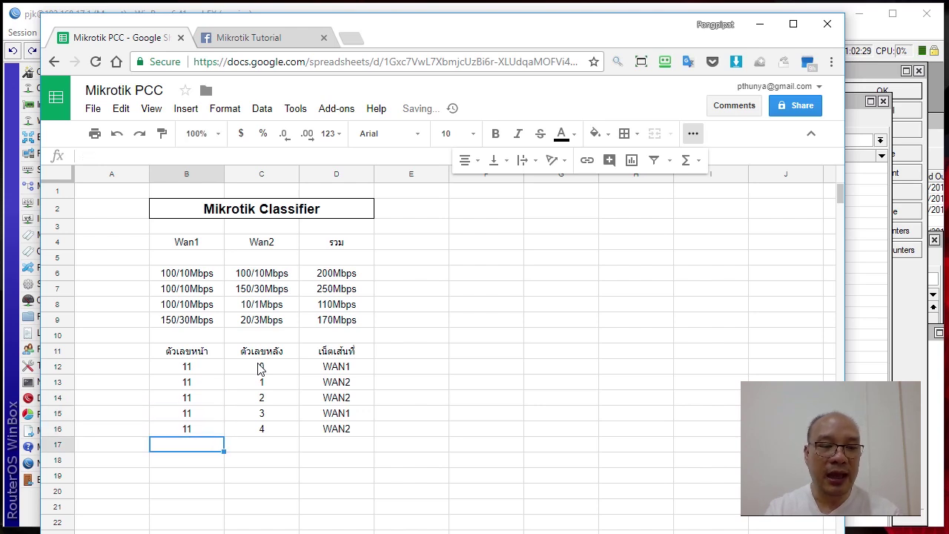
Step: Extend the first classifier number column by entering 11 in each cell from B17 to B22
{"action": "type", "text": "11"}
{"action": "key", "text": "Return"}
{"action": "type", "text": "11"}
{"action": "key", "text": "Return"}
{"action": "type", "text": "11"}
{"action": "key", "text": "Return"}
{"action": "type", "text": "11"}
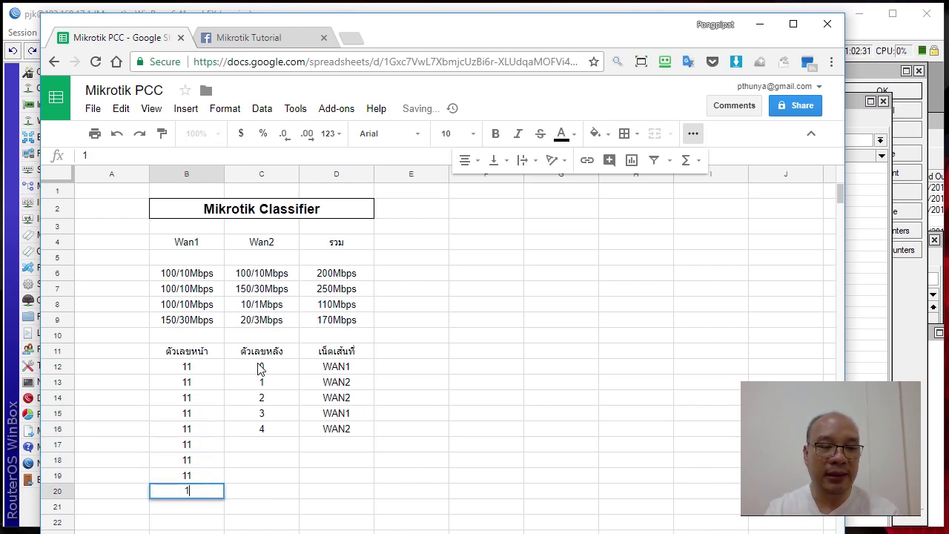
{"action": "key", "text": "Return"}
{"action": "type", "text": "11"}
{"action": "key", "text": "Return"}
{"action": "type", "text": "11"}
{"action": "key", "text": "Return"}
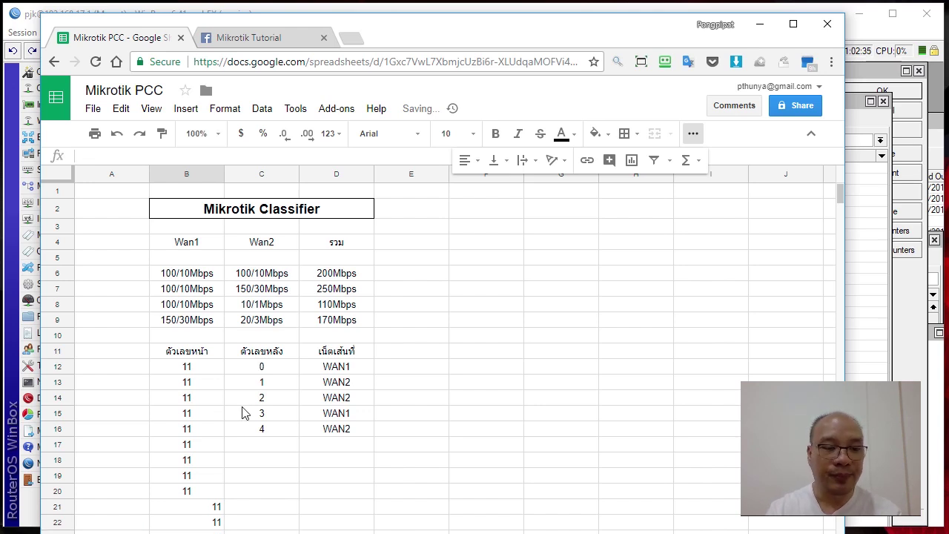
Step: Center the first classifier numbers in B12 to B22
{"action": "left_click", "coordinate": [198, 356]}
{"action": "left_click_drag", "start_coordinate": [198, 365], "coordinate": [197, 517]}
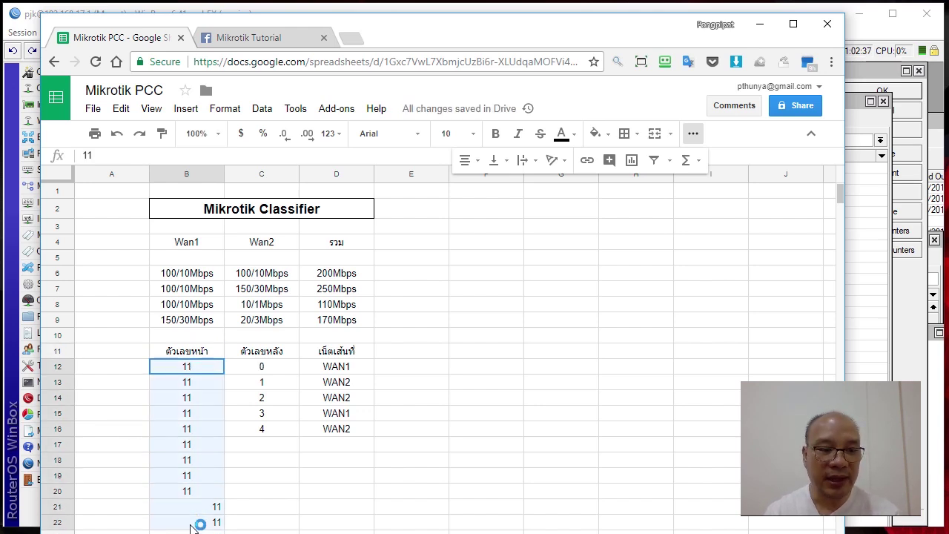
{"action": "left_click", "coordinate": [465, 160]}
{"action": "left_click", "coordinate": [490, 186]}
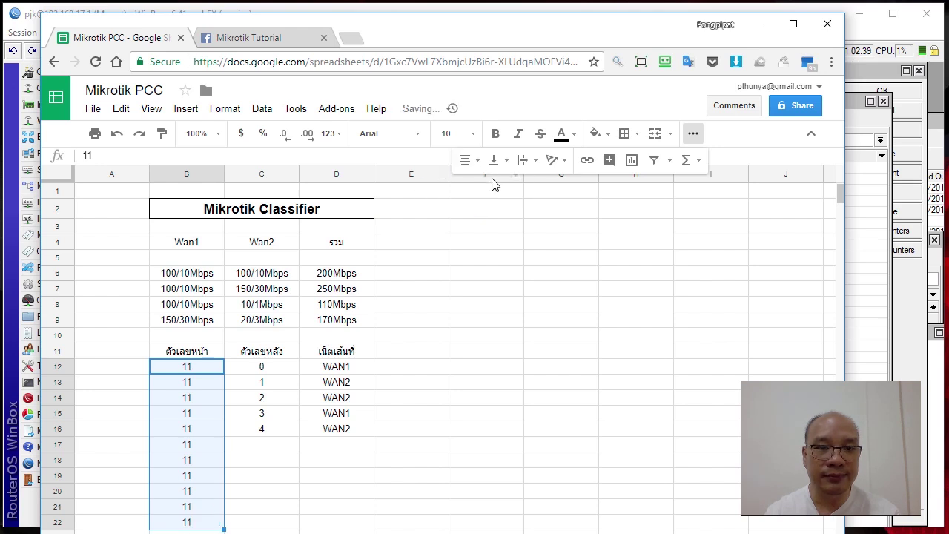
{"action": "left_click", "coordinate": [270, 371]}
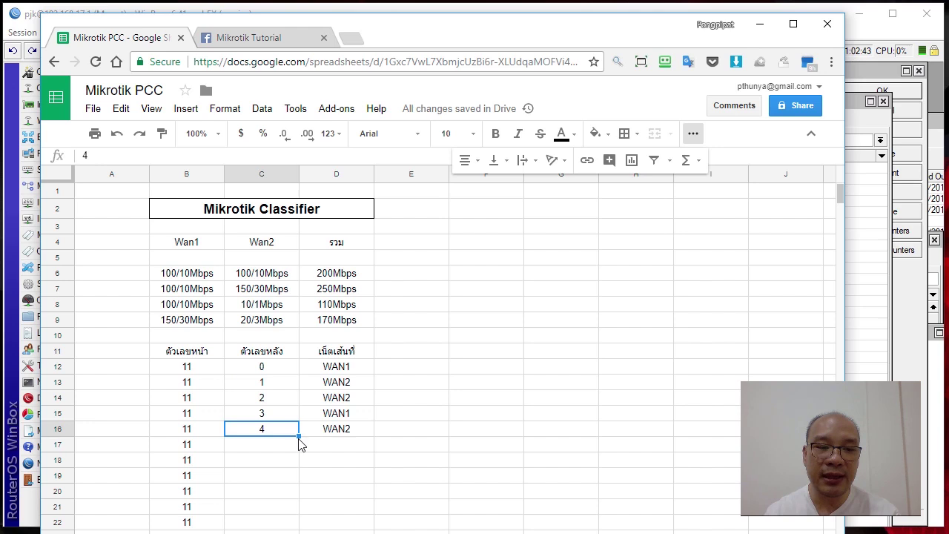
{"action": "left_click_drag", "start_coordinate": [298, 437], "coordinate": [299, 519]}
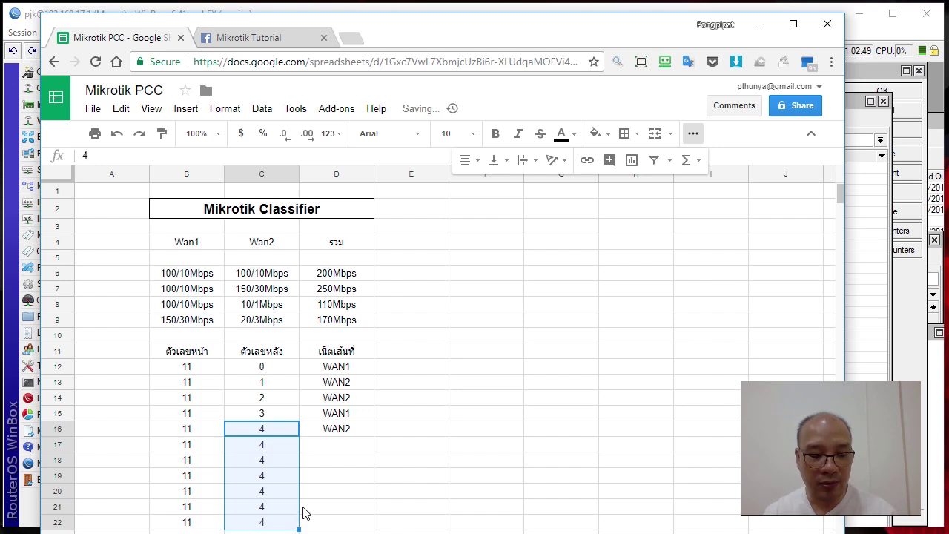
{"action": "key", "text": "ctrl+z"}
{"action": "left_click_drag", "start_coordinate": [298, 436], "coordinate": [295, 528]}
{"action": "key", "text": "ctrl+z"}
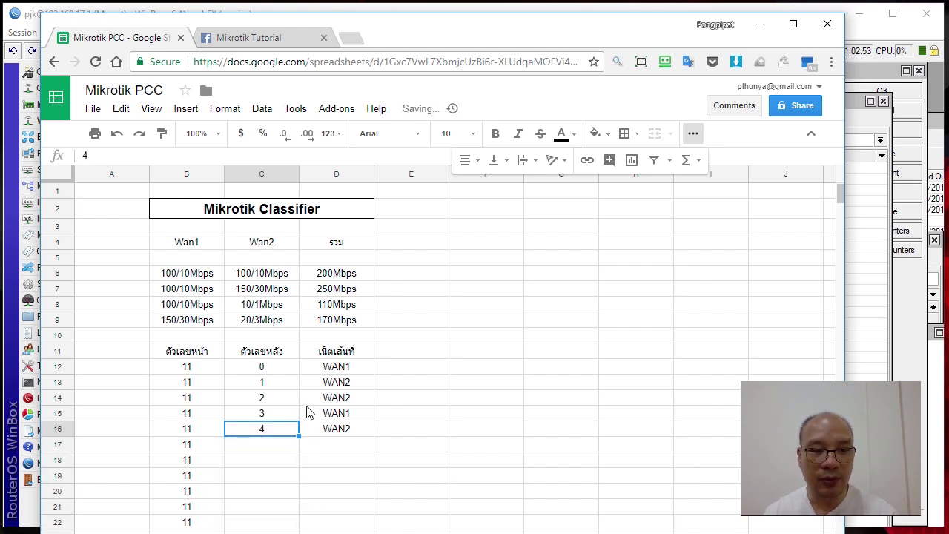
{"action": "left_click_drag", "start_coordinate": [284, 366], "coordinate": [295, 525]}
{"action": "left_click", "coordinate": [290, 385]}
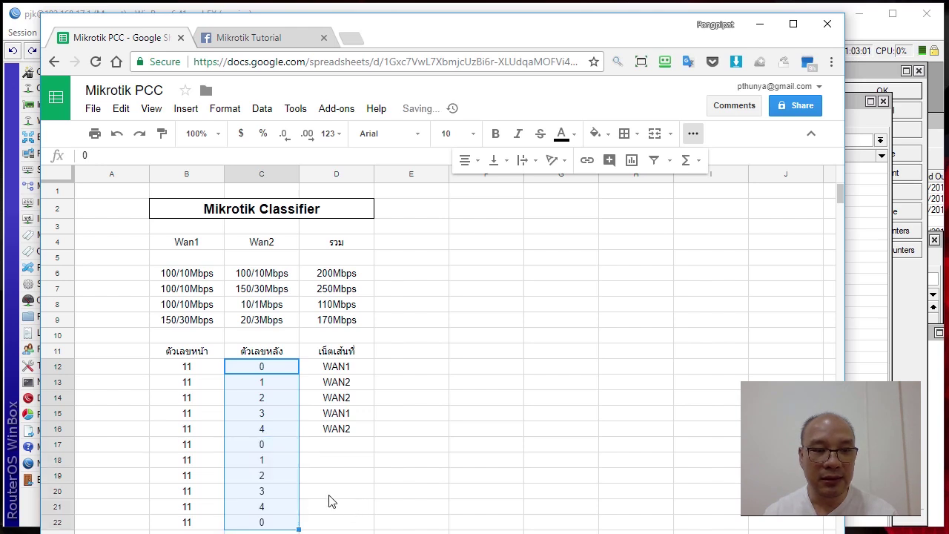
{"action": "key", "text": "ctrl+z"}
Step: Continue the second classifier number sequence from C17 to C22 with the values 5 to 10
{"action": "left_click_drag", "start_coordinate": [299, 436], "coordinate": [289, 524]}
{"action": "left_click", "coordinate": [278, 384]}
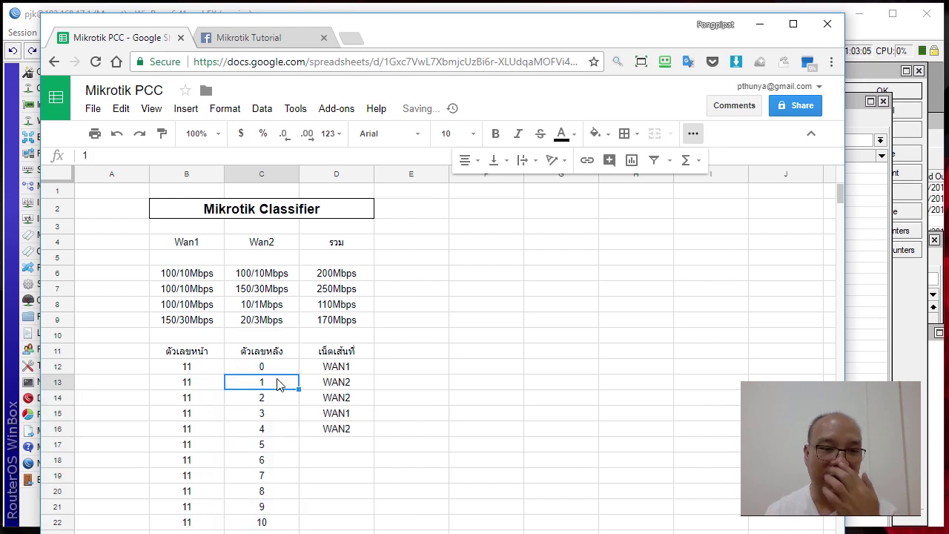
Step: Check the first and last classifier pairs in rows 12 and 22 against the Wan1 and Wan2 speeds in row 8
{"action": "left_click", "coordinate": [268, 368]}
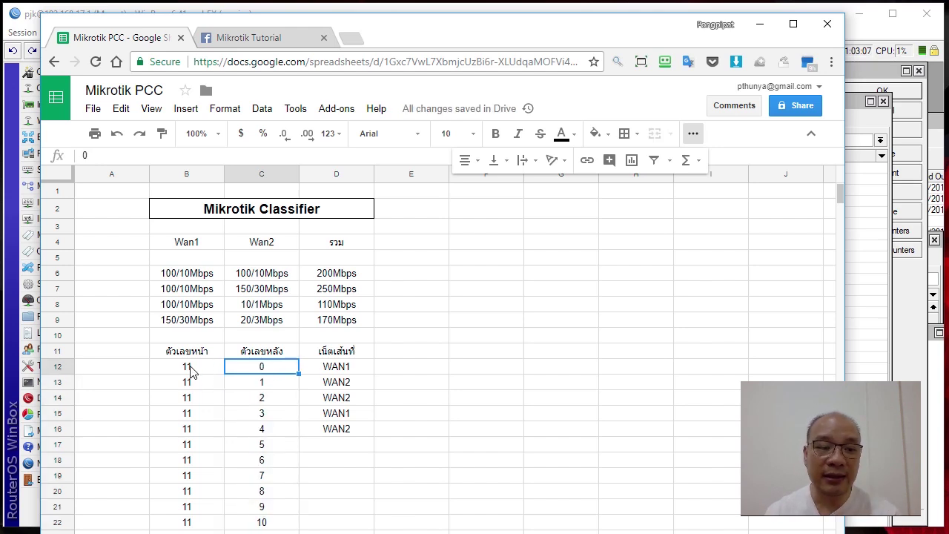
{"action": "left_click", "coordinate": [267, 521]}
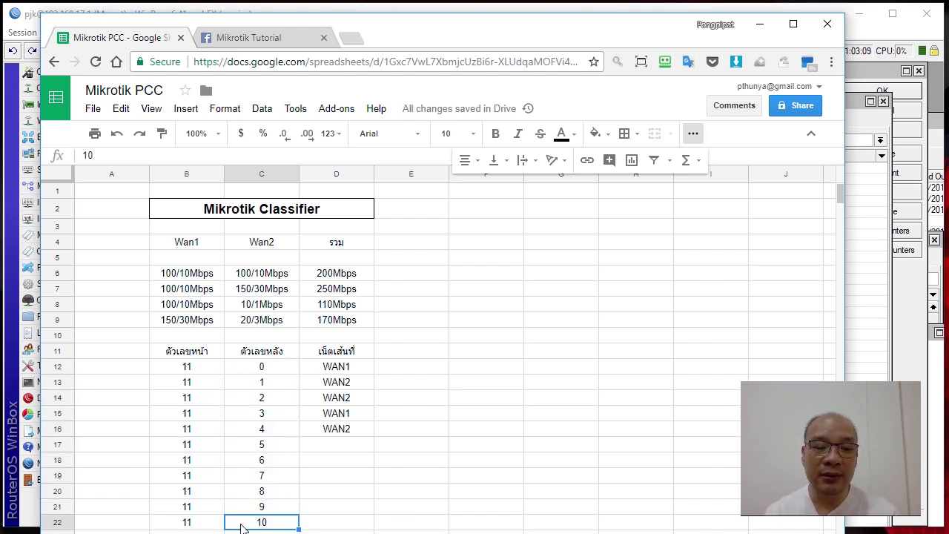
{"action": "left_click", "coordinate": [197, 525]}
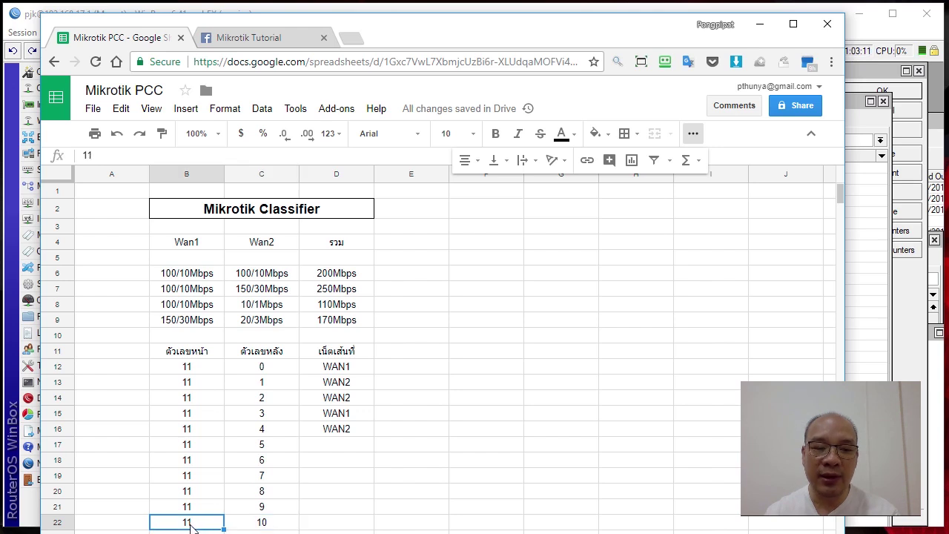
{"action": "left_click", "coordinate": [261, 524]}
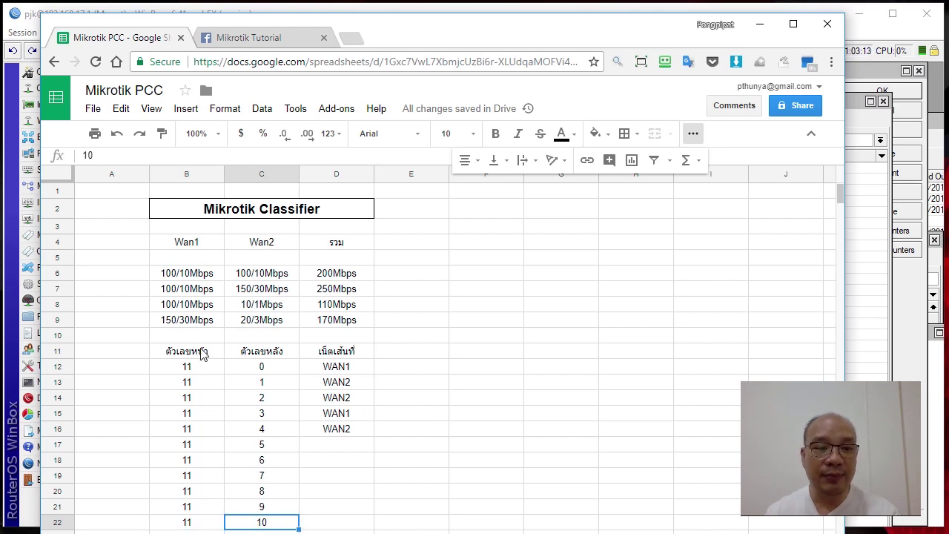
{"action": "left_click", "coordinate": [177, 293]}
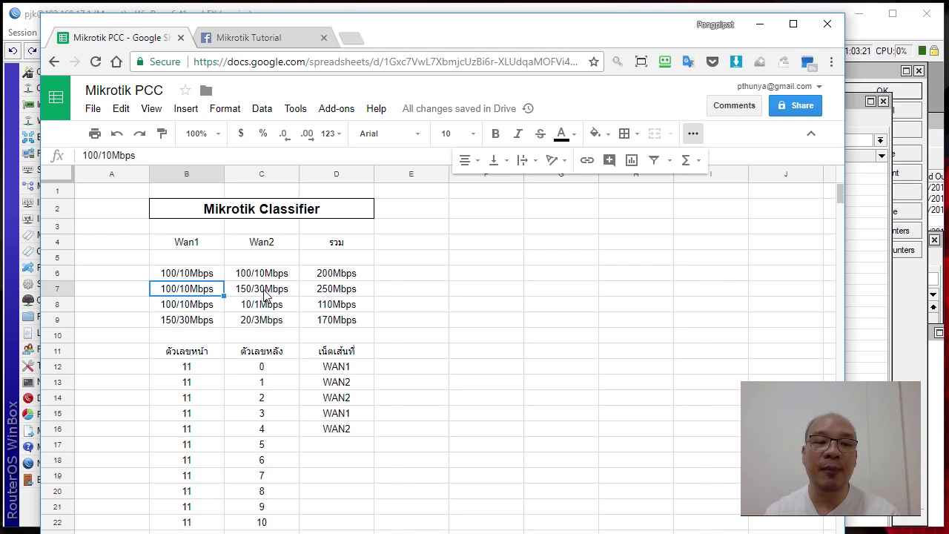
{"action": "left_click", "coordinate": [187, 307]}
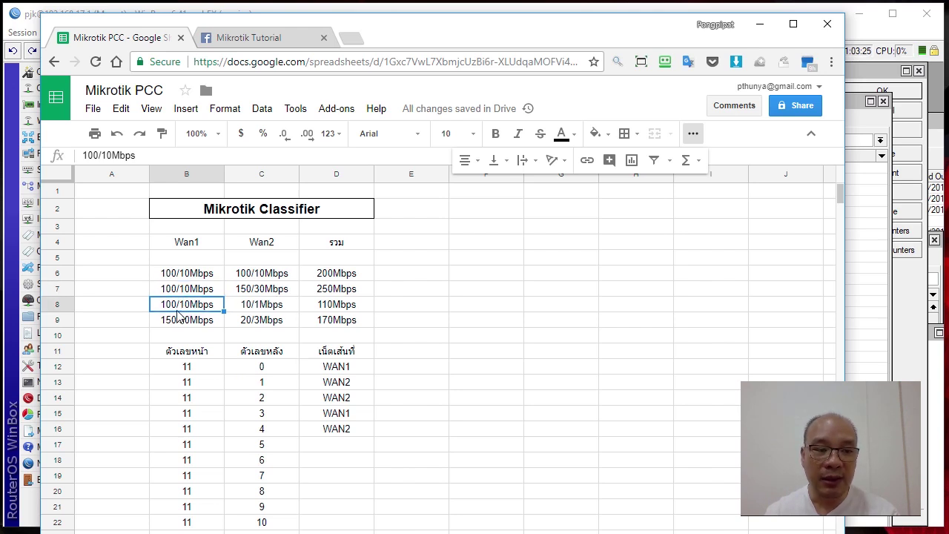
{"action": "left_click", "coordinate": [238, 310]}
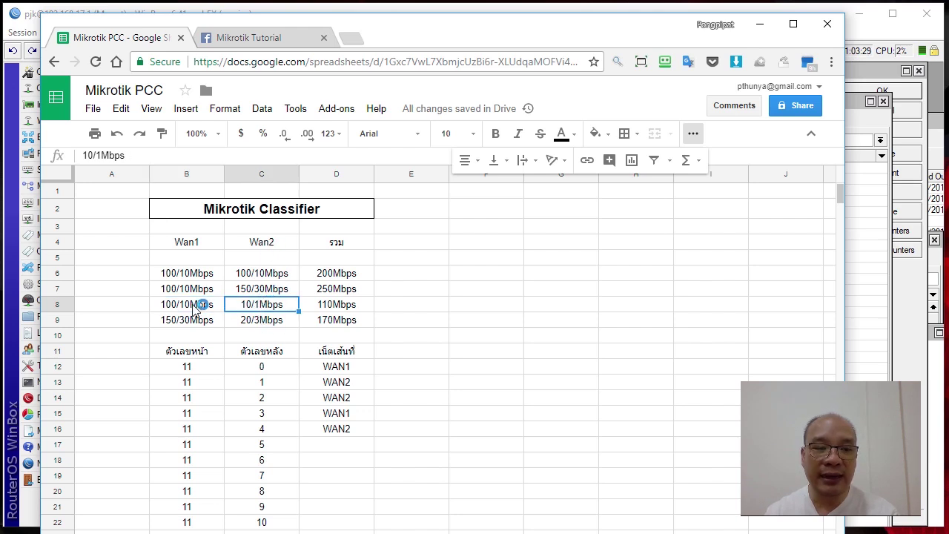
Step: Set the line assignments in D12 to D21 to WAN1 and enter WAN2 in D22
{"action": "left_click", "coordinate": [352, 371]}
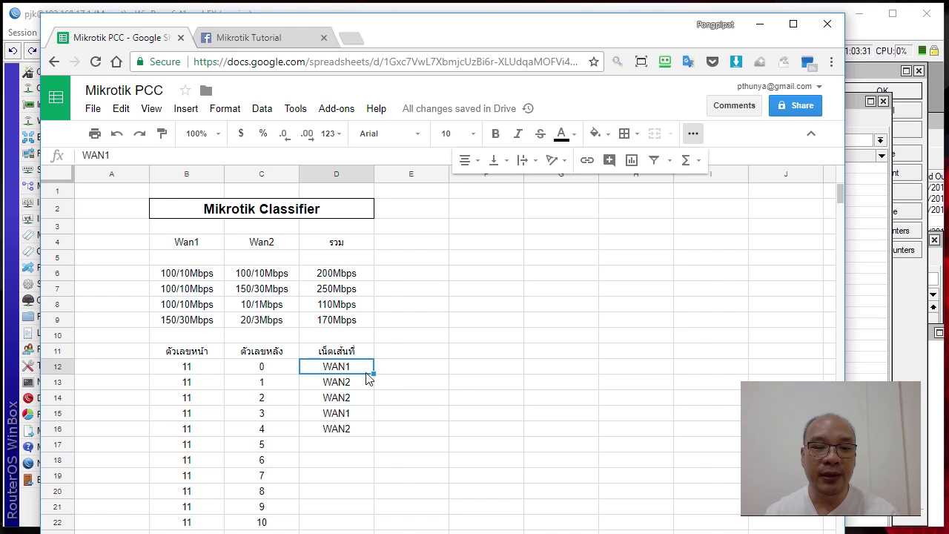
{"action": "type", "text": "WAN1"}
{"action": "key", "text": "Return"}
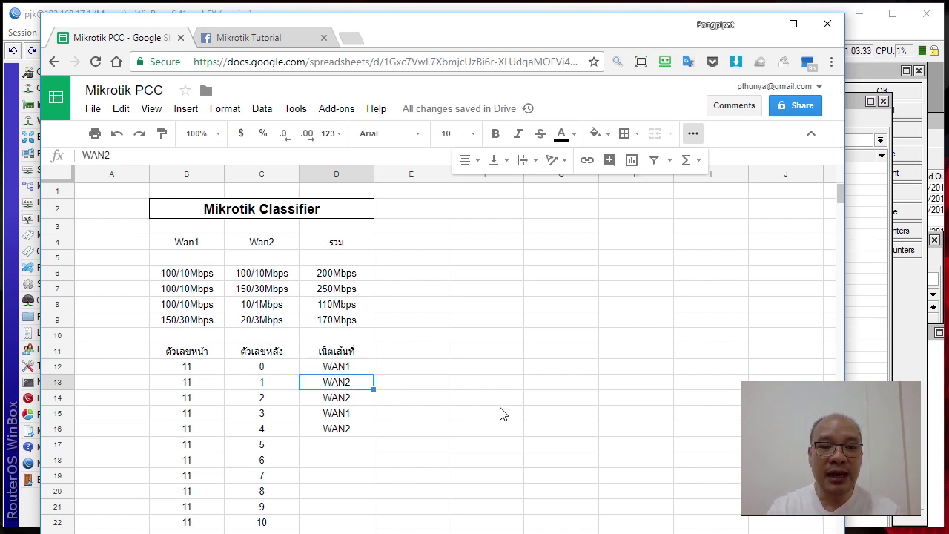
{"action": "left_click", "coordinate": [347, 368]}
{"action": "key", "text": "ctrl+c"}
{"action": "left_click_drag", "start_coordinate": [350, 384], "coordinate": [328, 511]}
{"action": "key", "text": "ctrl+v"}
{"action": "left_click", "coordinate": [333, 522]}
{"action": "type", "text": "WAN2"}
{"action": "key", "text": "Return"}
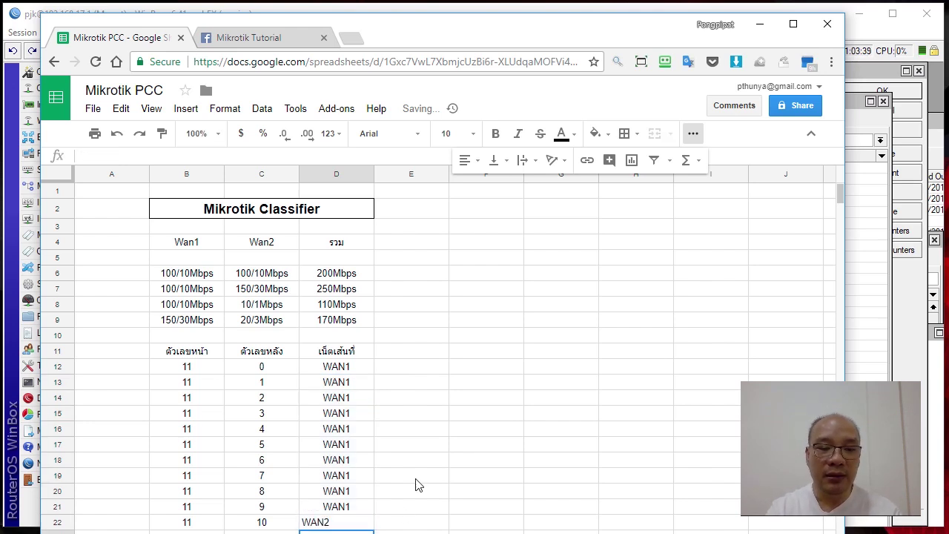
Step: Change the line assignment in D22 to WAN1 and center it
{"action": "key", "text": "Up"}
{"action": "key", "text": "Return"}
{"action": "key", "text": "BackSpace"}
{"action": "type", "text": "1"}
{"action": "key", "text": "Return"}
{"action": "key", "text": "Up"}
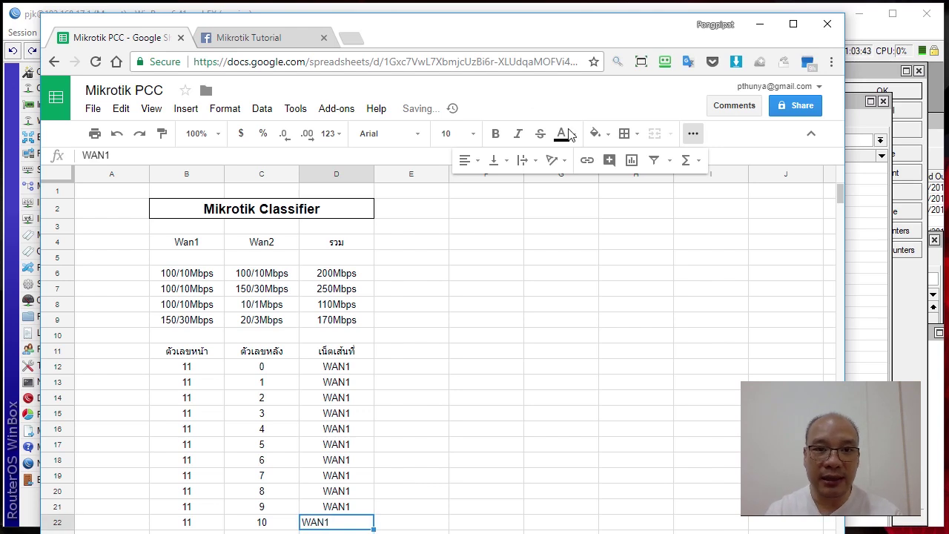
{"action": "left_click", "coordinate": [467, 160]}
{"action": "left_click", "coordinate": [489, 187]}
Step: Change the line assignment for classifier 11/0 in D12 to WAN2
{"action": "left_click", "coordinate": [342, 367]}
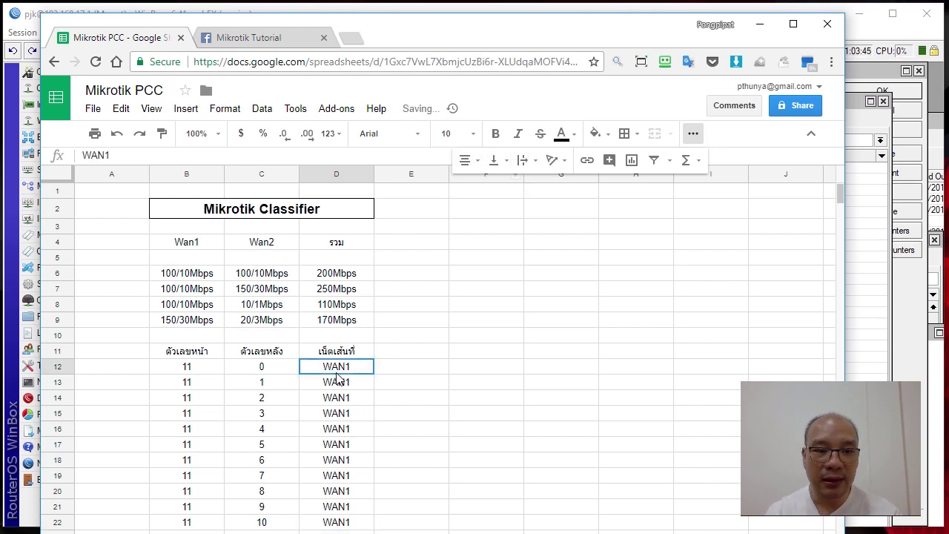
{"action": "key", "text": "Return"}
{"action": "key", "text": "BackSpace"}
{"action": "type", "text": "2"}
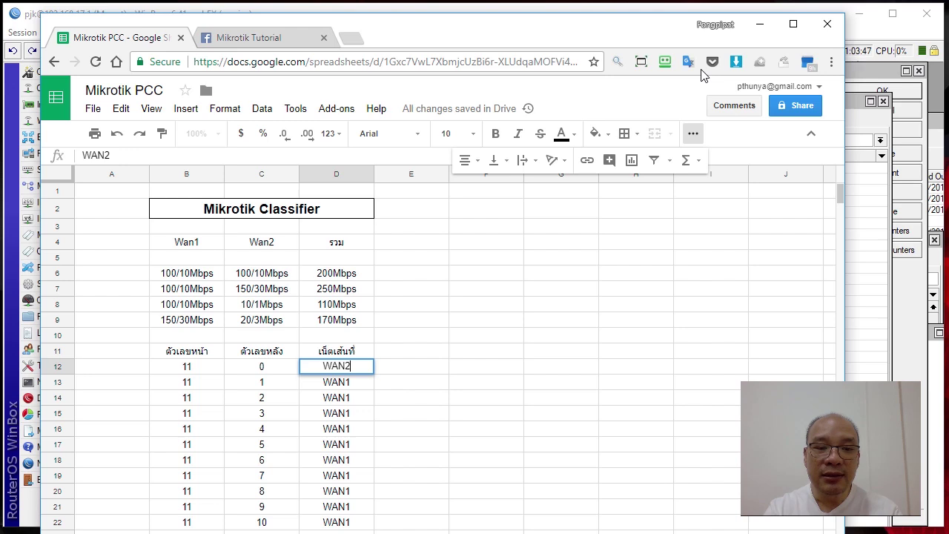
{"action": "key", "text": "Return"}
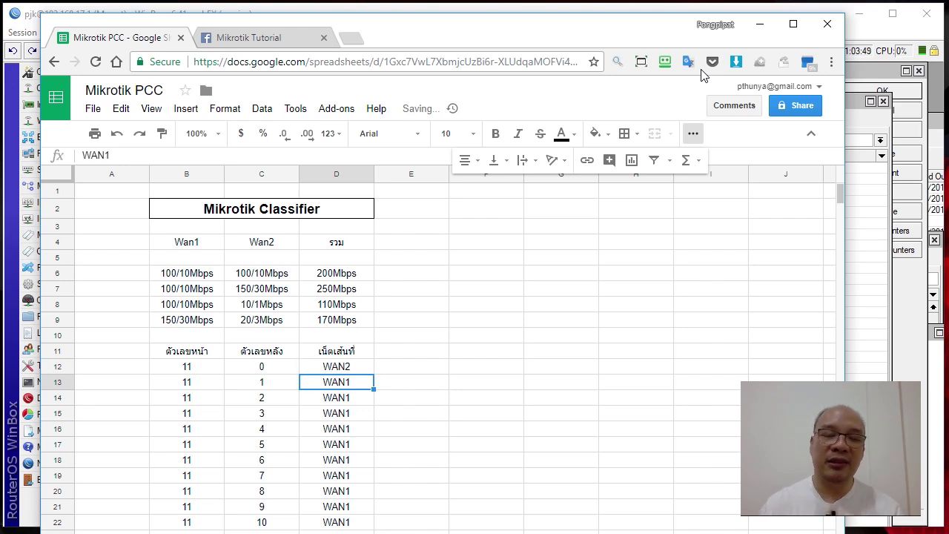
Step: Compare the Wan1 and Wan2 speeds and totals in rows 8 and 9 to work out the next first classifier number
{"action": "left_click", "coordinate": [336, 364]}
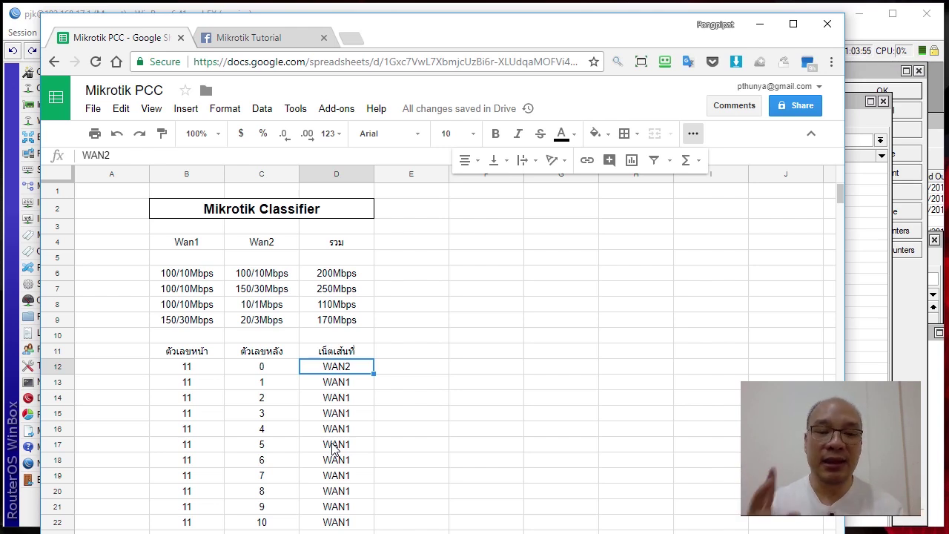
{"action": "left_click_drag", "start_coordinate": [211, 306], "coordinate": [310, 307]}
{"action": "left_click_drag", "start_coordinate": [214, 323], "coordinate": [309, 322]}
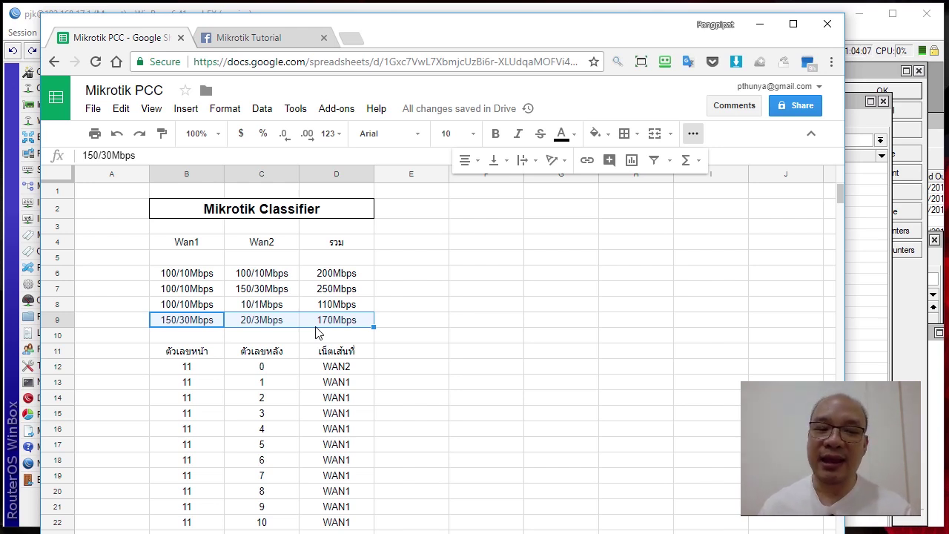
{"action": "left_click", "coordinate": [273, 324]}
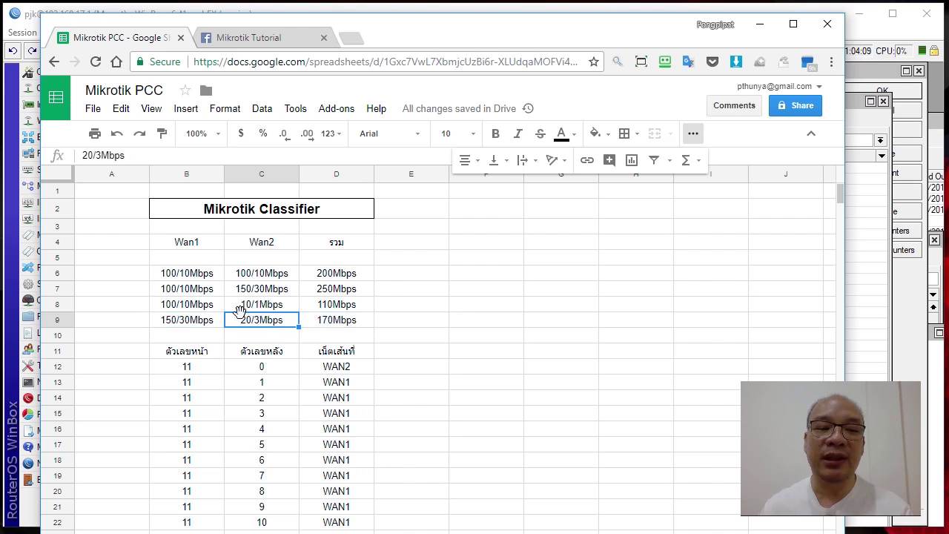
{"action": "left_click", "coordinate": [192, 326]}
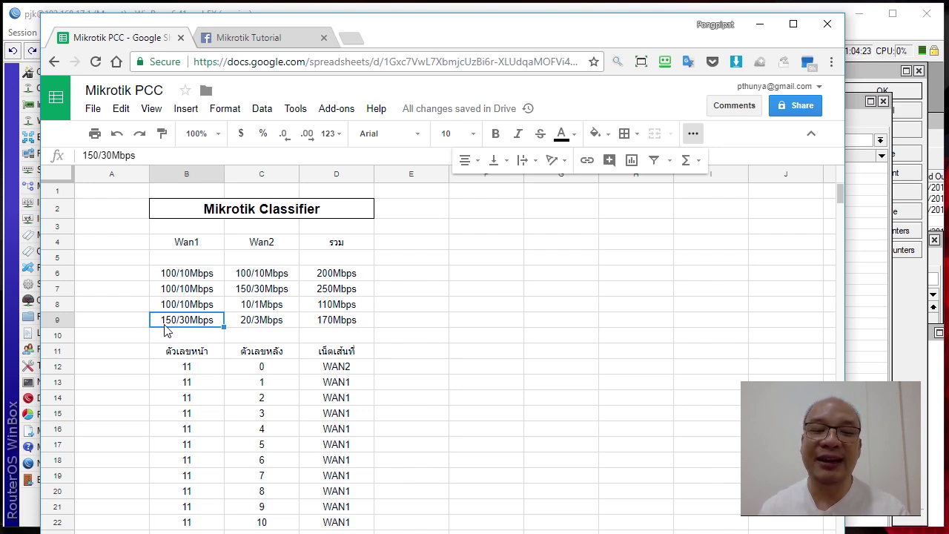
{"action": "left_click", "coordinate": [252, 323]}
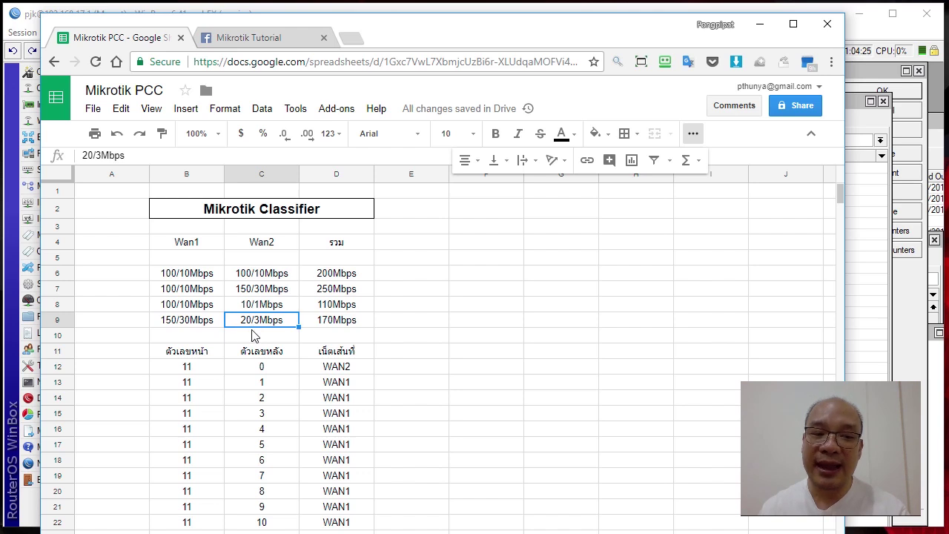
{"action": "left_click", "coordinate": [168, 324]}
{"action": "left_click", "coordinate": [244, 325]}
Step: Set the first classifier number in B12 to 17 and copy it down to B13 through B22
{"action": "left_click", "coordinate": [188, 368]}
{"action": "type", "text": "17"}
{"action": "key", "text": "Return"}
{"action": "key", "text": "Up"}
{"action": "key", "text": "ctrl+c"}
{"action": "key", "text": "Down"}
{"action": "key", "text": "shift+Down"}
{"action": "key", "text": "shift+Down"}
{"action": "key", "text": "ctrl+shift+Down"}
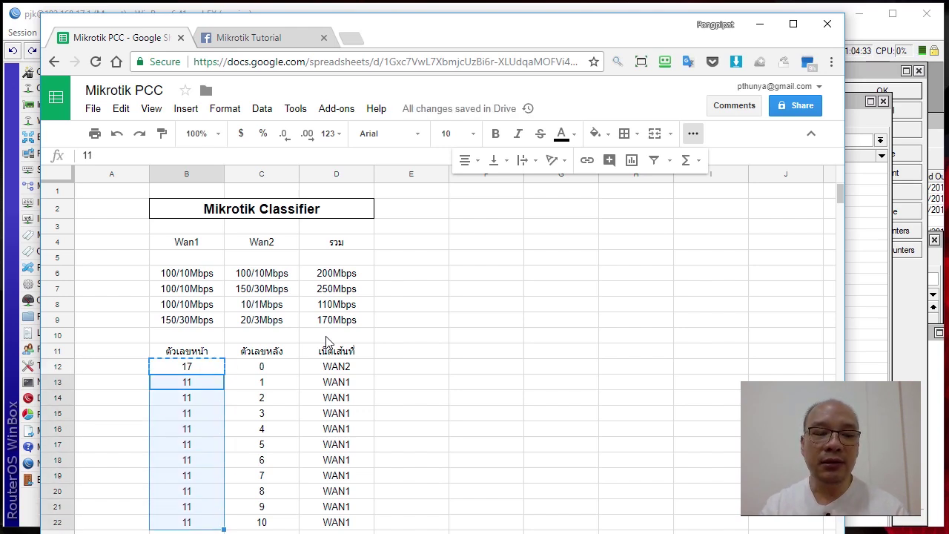
{"action": "key", "text": "ctrl+v"}
Step: Go through the second classifier numbers in column C, starting from C12, to review their sequence
{"action": "key", "text": "Up"}
{"action": "key", "text": "Up"}
{"action": "key", "text": "Right"}
{"action": "key", "text": "Down"}
{"action": "key", "text": "Down"}
{"action": "key", "text": "Up"}
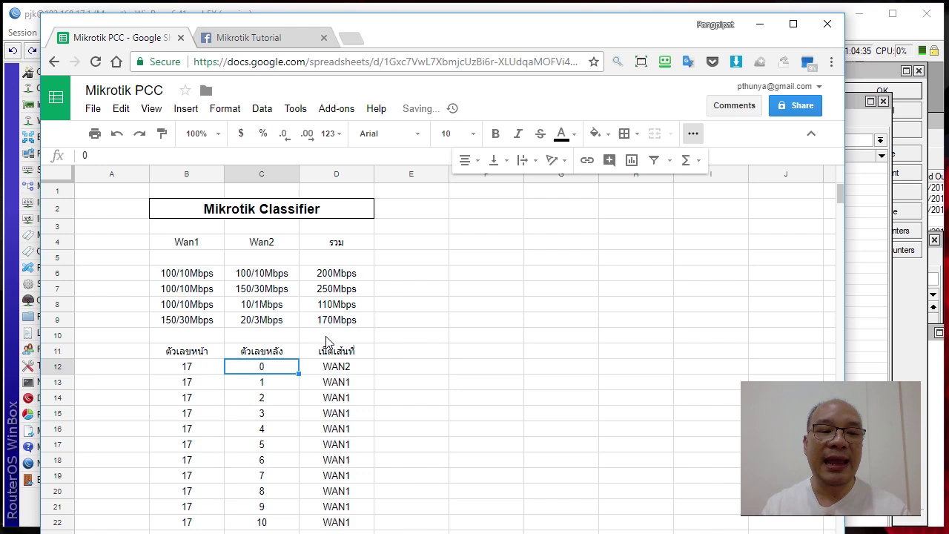
{"action": "key", "text": "Down"}
{"action": "key", "text": "Down"}
{"action": "key", "text": "Down"}
{"action": "key", "text": "Down"}
{"action": "key", "text": "Down"}
{"action": "key", "text": "Down"}
{"action": "key", "text": "Down"}
{"action": "key", "text": "Up"}
{"action": "key", "text": "Up"}
{"action": "key", "text": "Up"}
{"action": "key", "text": "Down"}
{"action": "key", "text": "Up"}
{"action": "key", "text": "Up"}
{"action": "key", "text": "Up"}
{"action": "key", "text": "Up"}
{"action": "key", "text": "Up"}
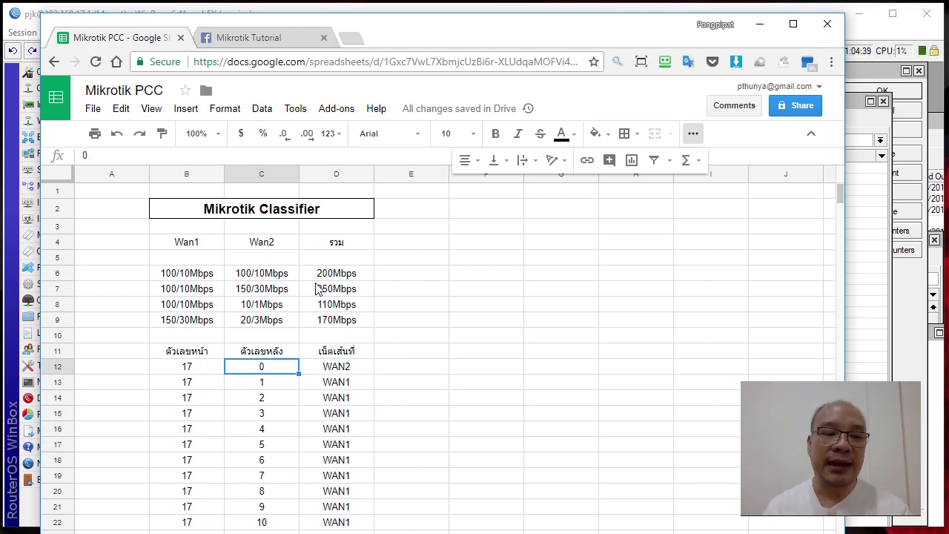
Step: Set the line assignment for classifier 17/0 in D12 to WAN1, based on the line speeds in row 9
{"action": "left_click", "coordinate": [203, 374]}
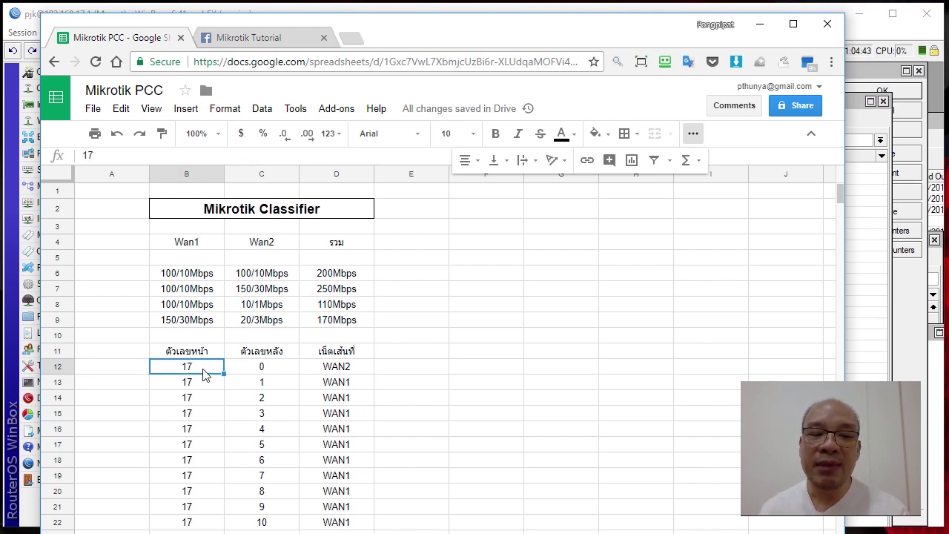
{"action": "left_click", "coordinate": [177, 324]}
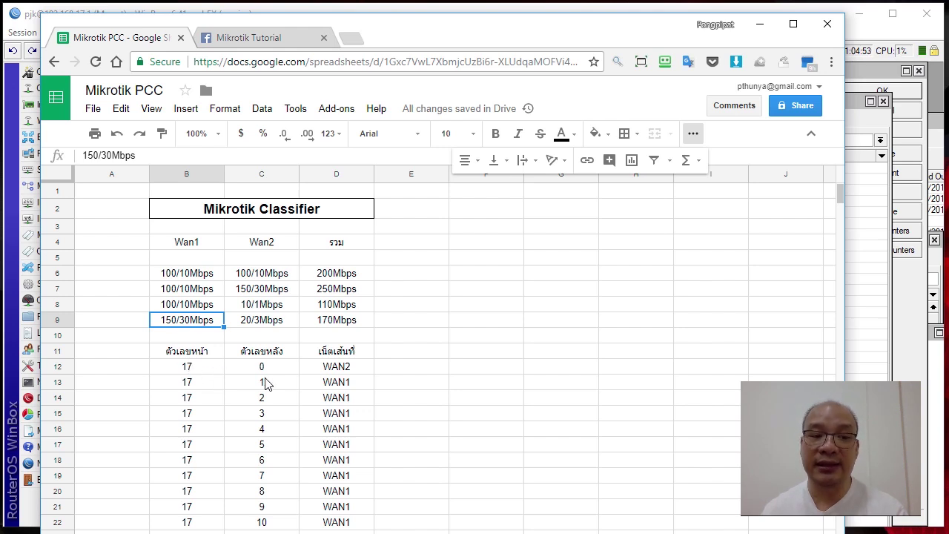
{"action": "left_click", "coordinate": [329, 368]}
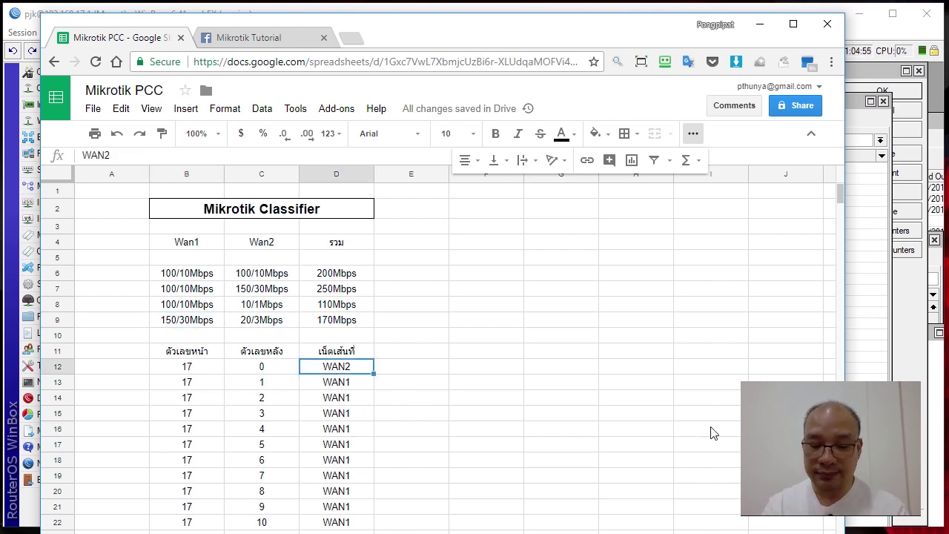
{"action": "type", "text": "WAN1"}
{"action": "key", "text": "Return"}
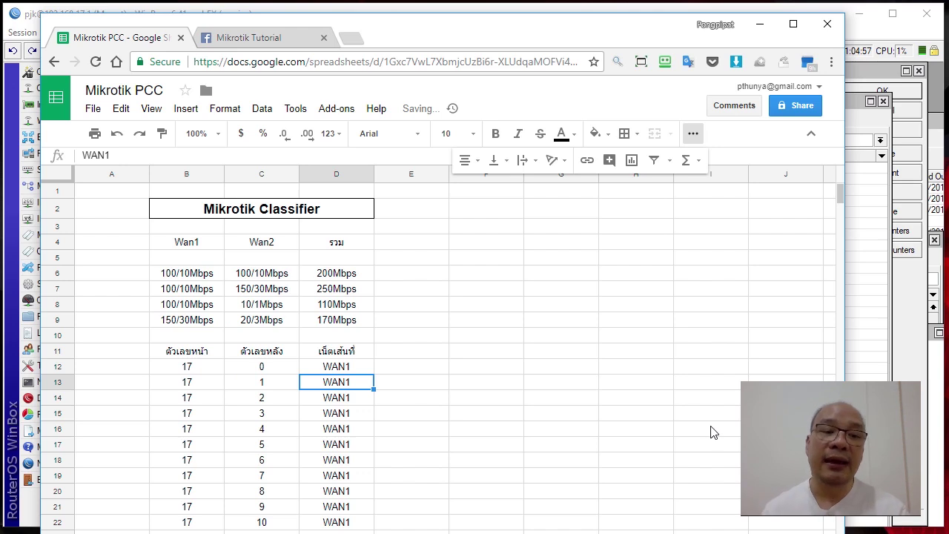
{"action": "left_click", "coordinate": [254, 321]}
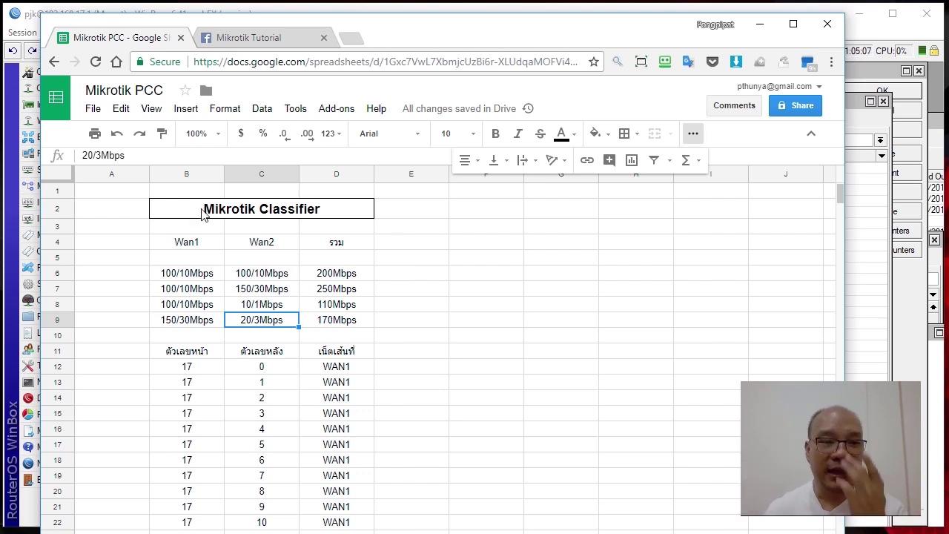
Step: Switch to WinBox to examine the new mangle rule's Per Connection Classifier numbers, and return to the Mikrotik PCC spreadsheet
{"action": "left_click", "coordinate": [32, 17]}
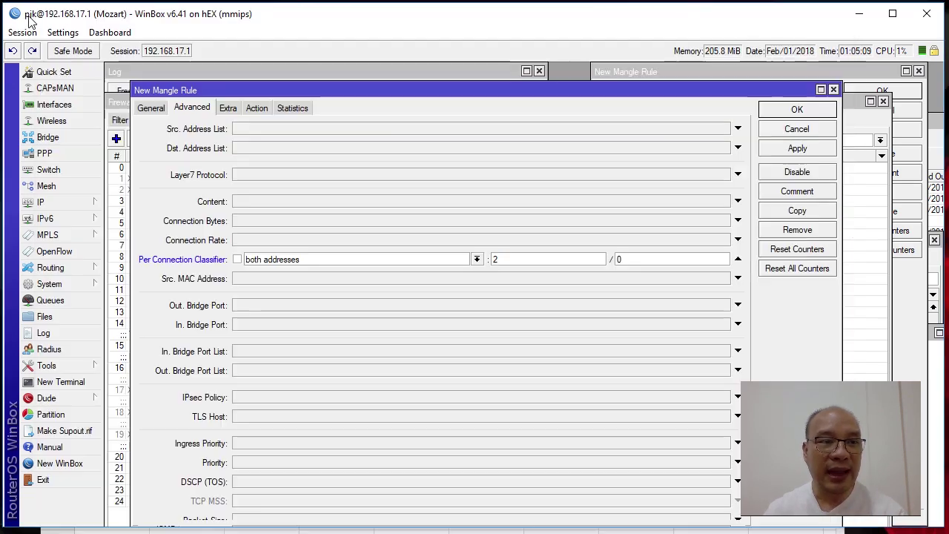
{"action": "double_click", "coordinate": [531, 261]}
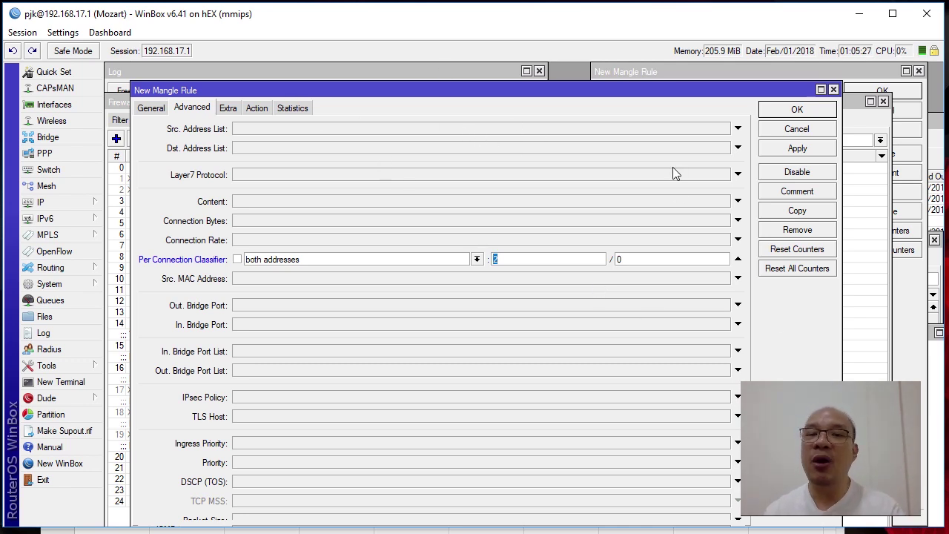
{"action": "left_click", "coordinate": [416, 531]}
{"action": "left_click", "coordinate": [267, 258]}
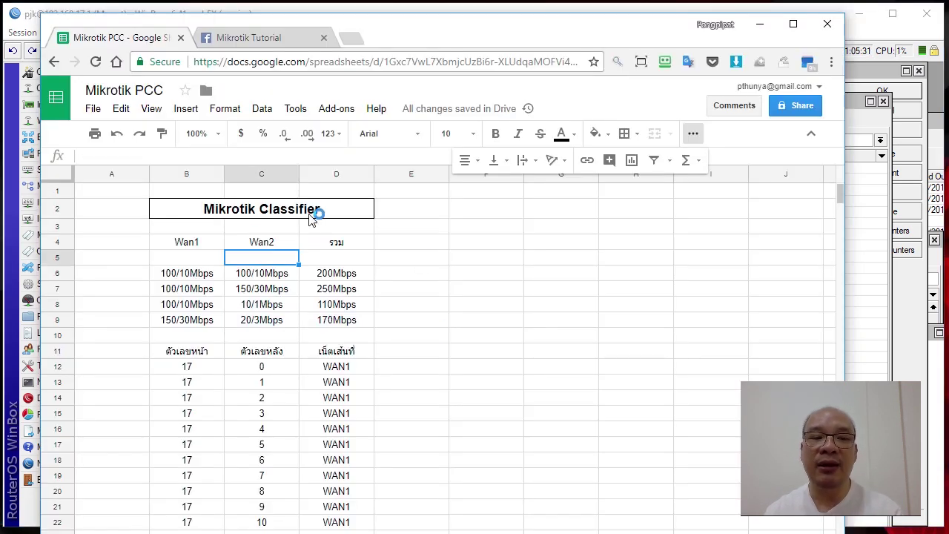
{"action": "left_click", "coordinate": [362, 382]}
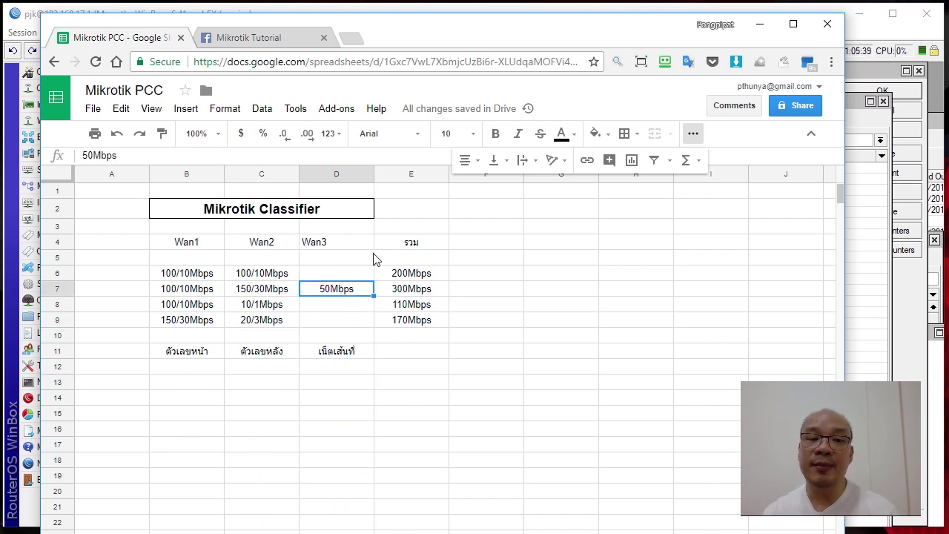
Step: Compare the Wan1, Wan2 and Wan3 speeds and their total in row 7 to work out the three-line ratio
{"action": "left_click", "coordinate": [208, 290]}
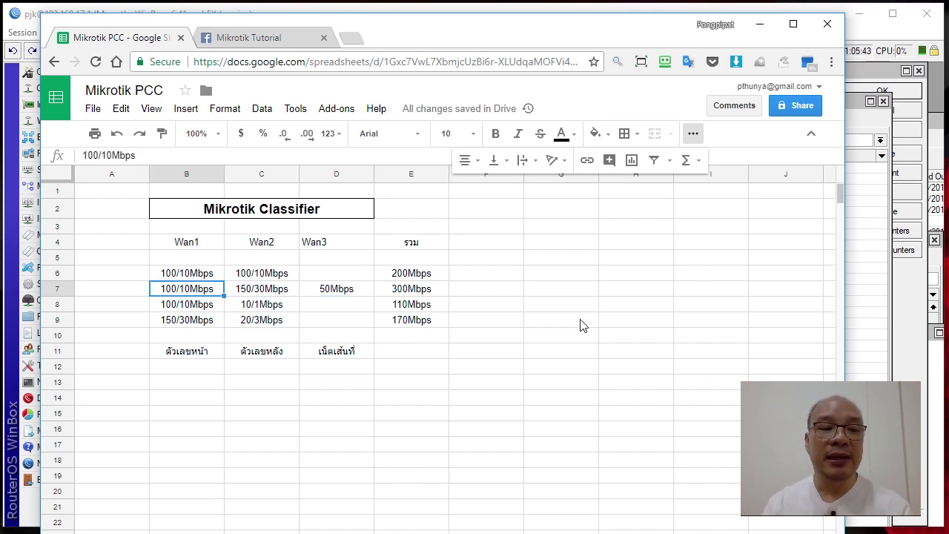
{"action": "key", "text": "shift+Right"}
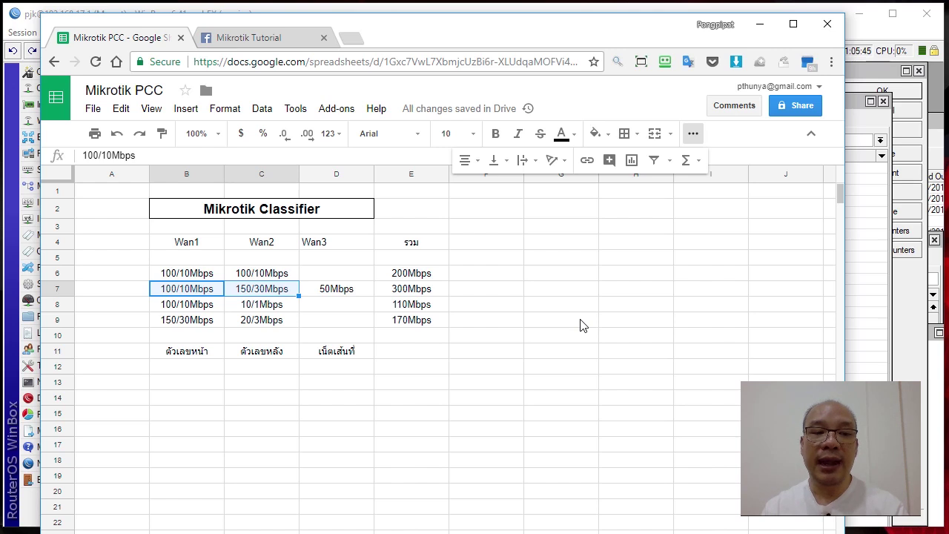
{"action": "key", "text": "shift+Right"}
{"action": "key", "text": "shift+Right"}
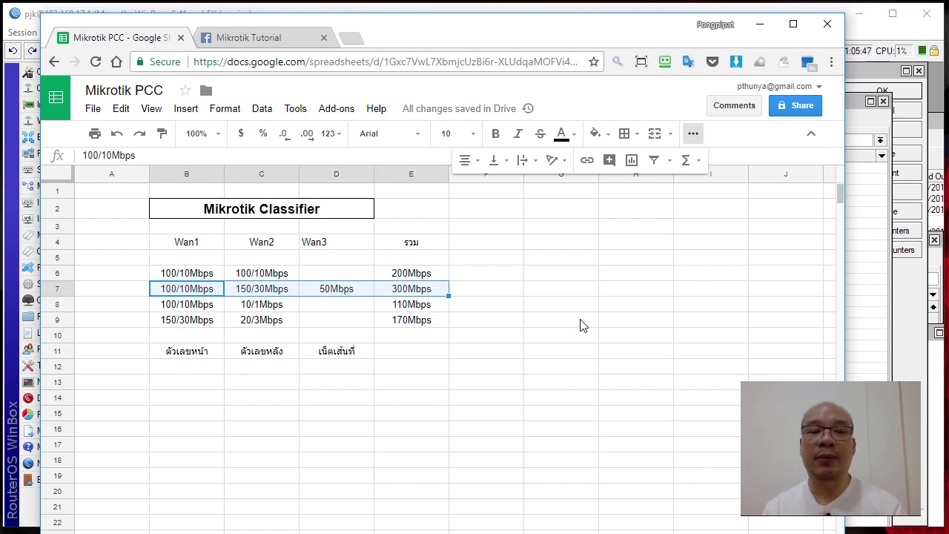
{"action": "key", "text": "shift+Left"}
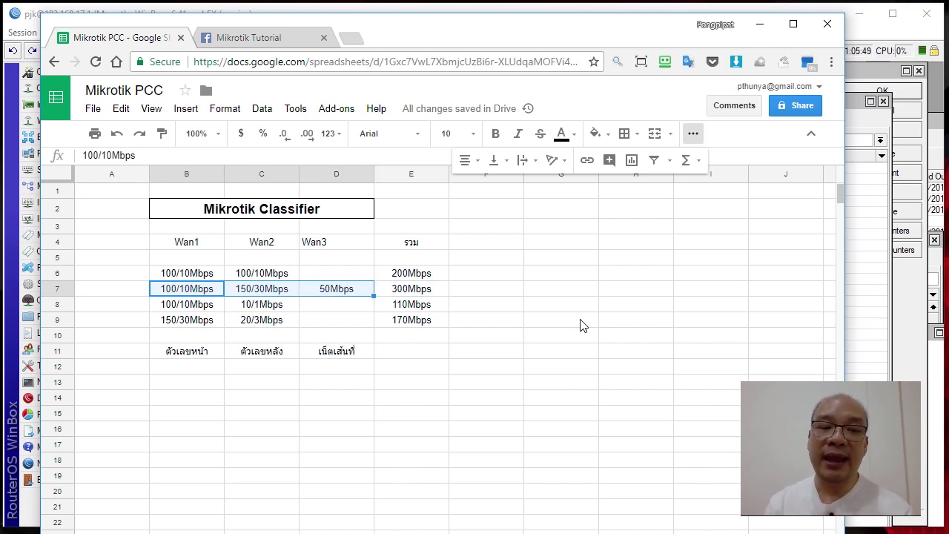
{"action": "key", "text": "Left"}
{"action": "key", "text": "Right"}
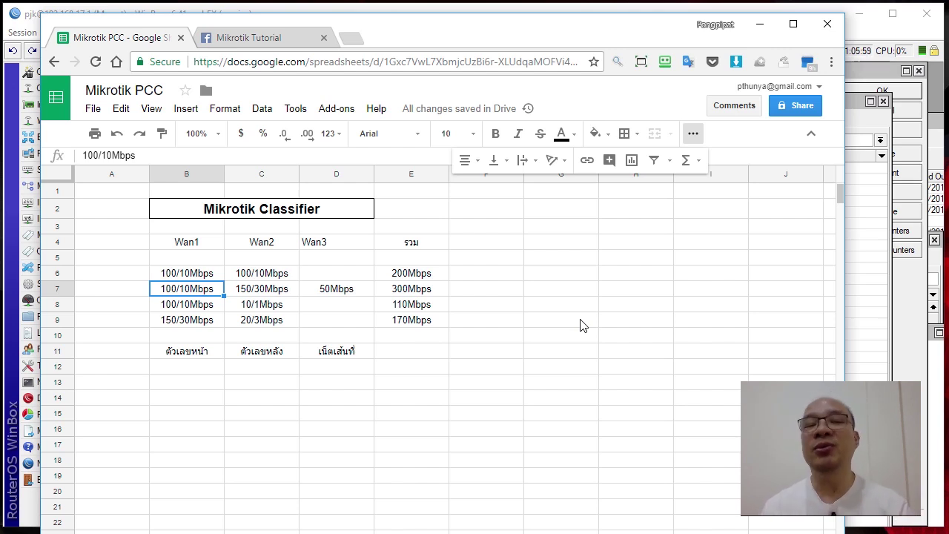
{"action": "key", "text": "Right"}
{"action": "key", "text": "Right"}
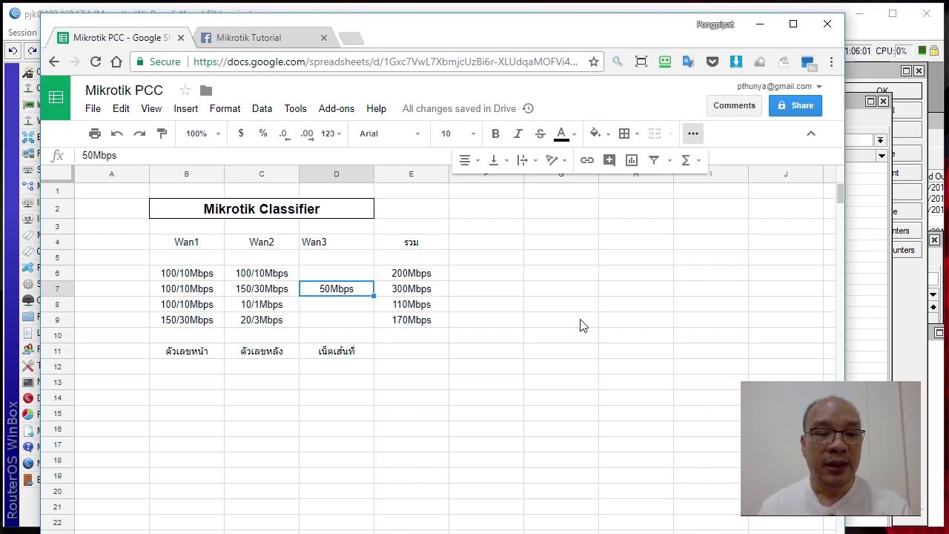
{"action": "key", "text": "Left"}
{"action": "key", "text": "Left"}
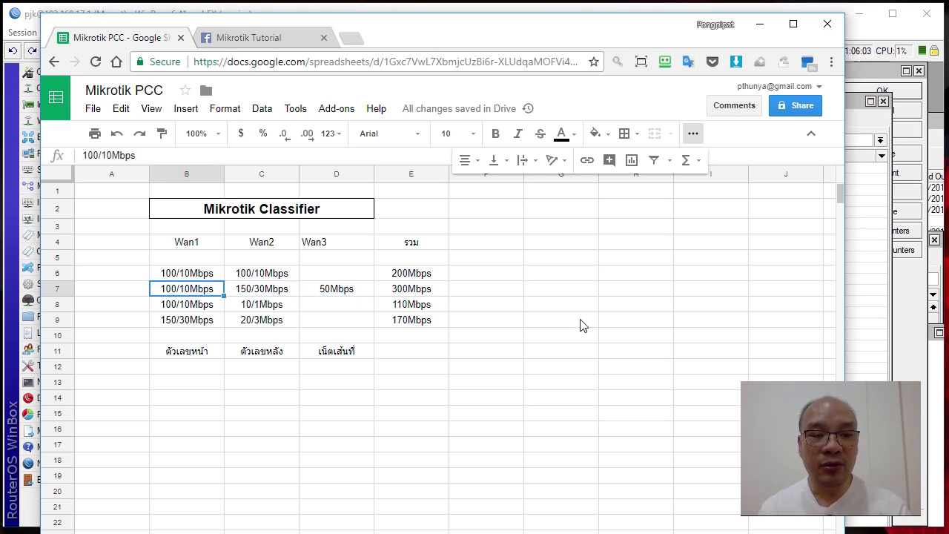
{"action": "key", "text": "Right"}
{"action": "key", "text": "Right"}
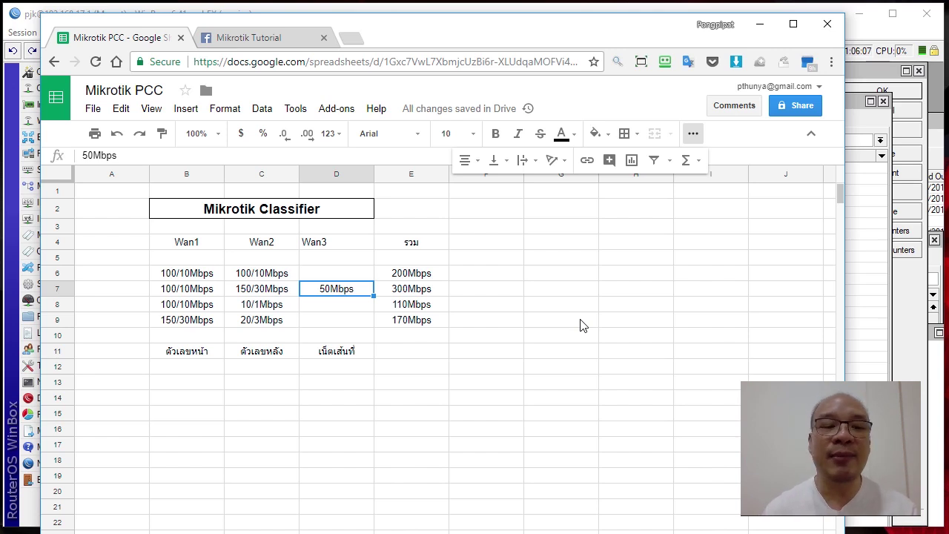
{"action": "key", "text": "Left"}
{"action": "key", "text": "Left"}
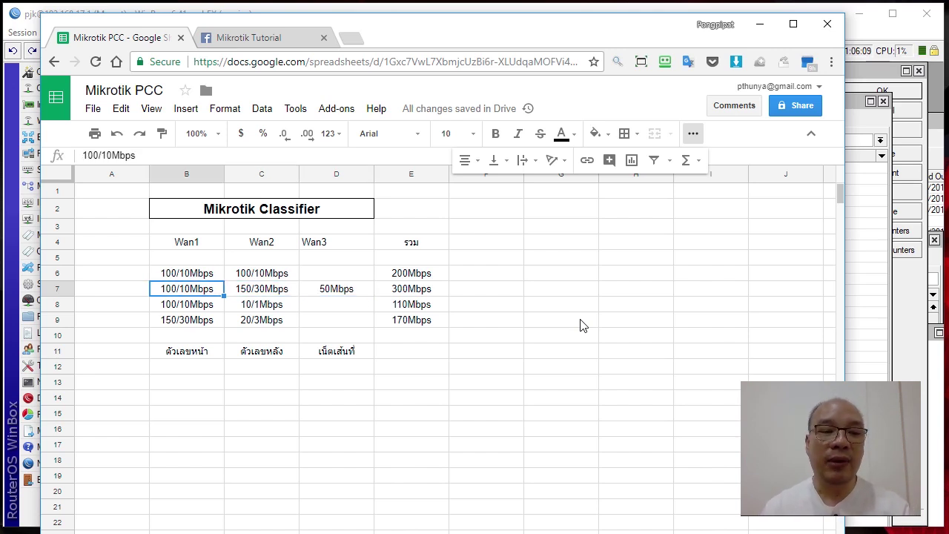
Step: Enter 10, 15 and 5 in B12, B13 and B14 as the proportions for the Wan1, Wan2 and Wan3 speeds in row 7
{"action": "key", "text": "Down"}
{"action": "key", "text": "Down"}
{"action": "key", "text": "Down"}
{"action": "key", "text": "Down"}
{"action": "key", "text": "Down"}
{"action": "type", "text": "10"}
{"action": "key", "text": "Return"}
{"action": "key", "text": "Up"}
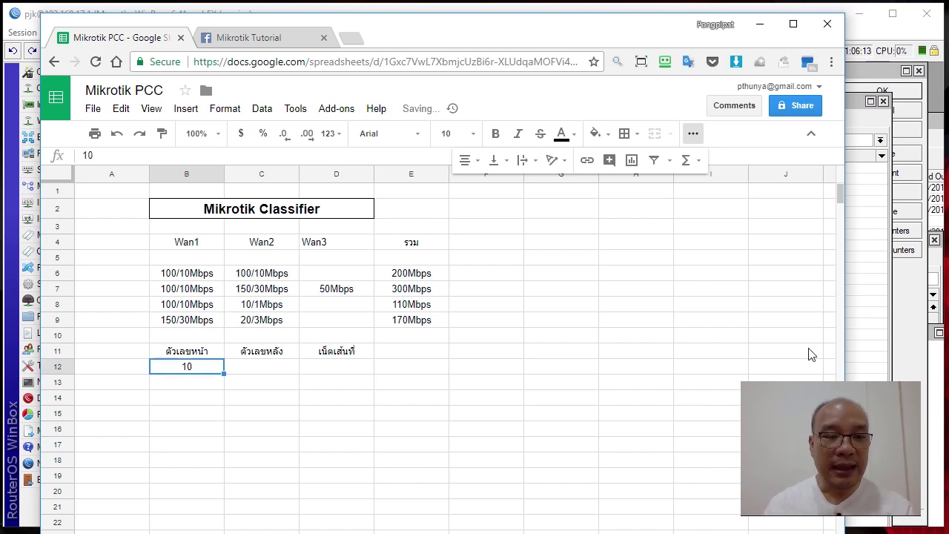
{"action": "left_click", "coordinate": [244, 294]}
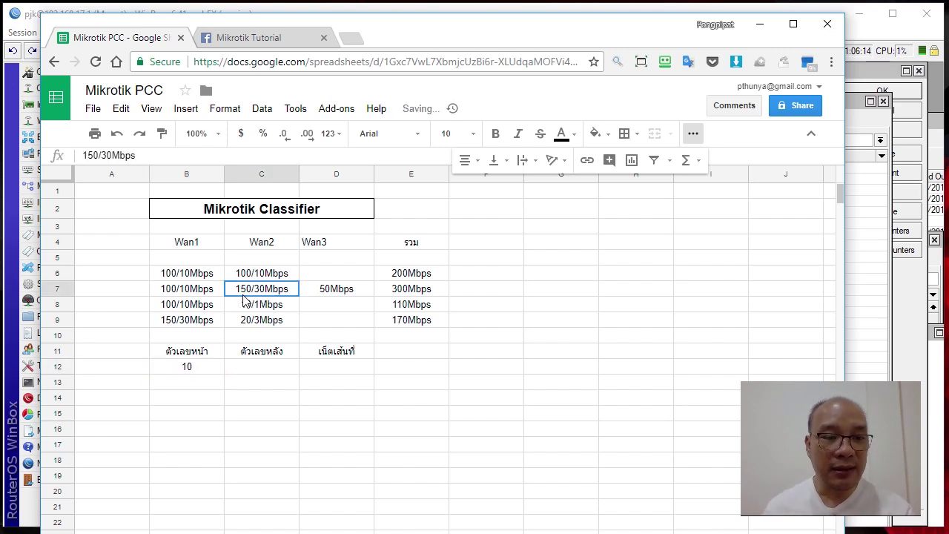
{"action": "left_click", "coordinate": [189, 383]}
{"action": "type", "text": "15"}
{"action": "left_click", "coordinate": [343, 293]}
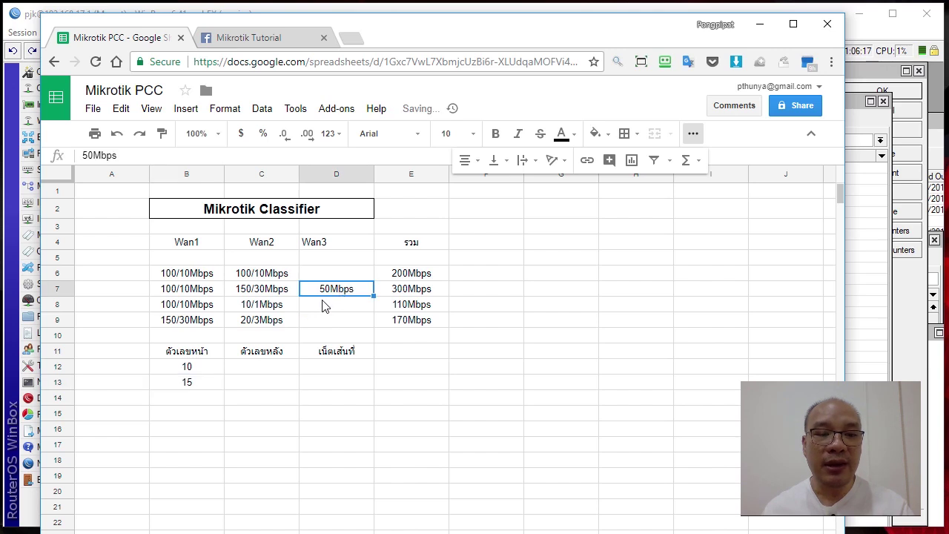
{"action": "left_click", "coordinate": [206, 399]}
{"action": "type", "text": "5"}
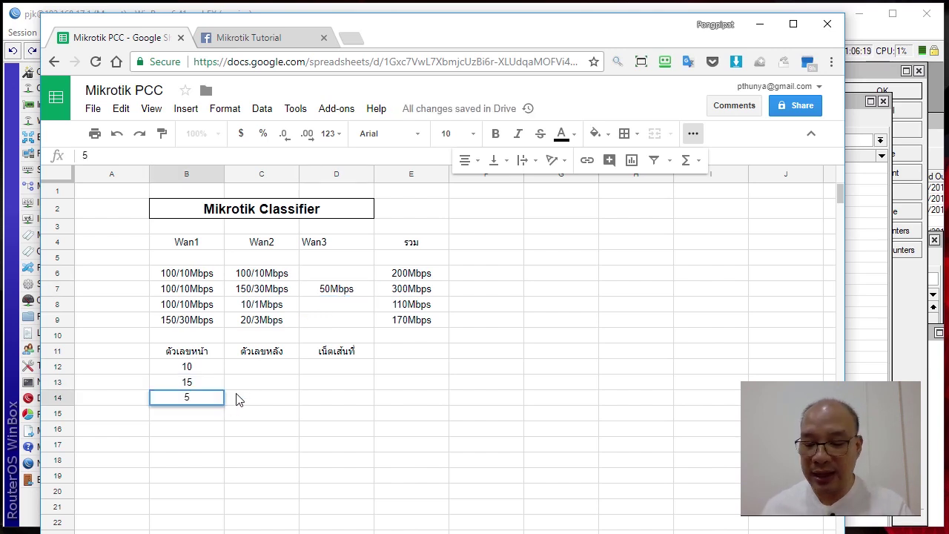
{"action": "key", "text": "Return"}
{"action": "left_click_drag", "start_coordinate": [190, 400], "coordinate": [225, 364]}
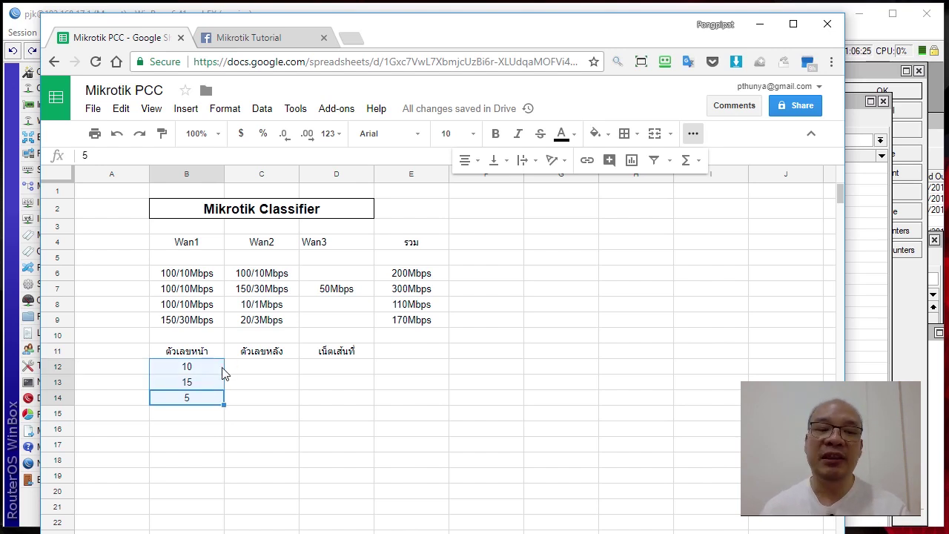
Step: Reduce the Wan1, Wan2 and Wan3 proportions in B12, B13 and B14 to 2, 3 and 1
{"action": "left_click", "coordinate": [340, 304]}
{"action": "left_click", "coordinate": [311, 293]}
{"action": "left_click", "coordinate": [243, 294]}
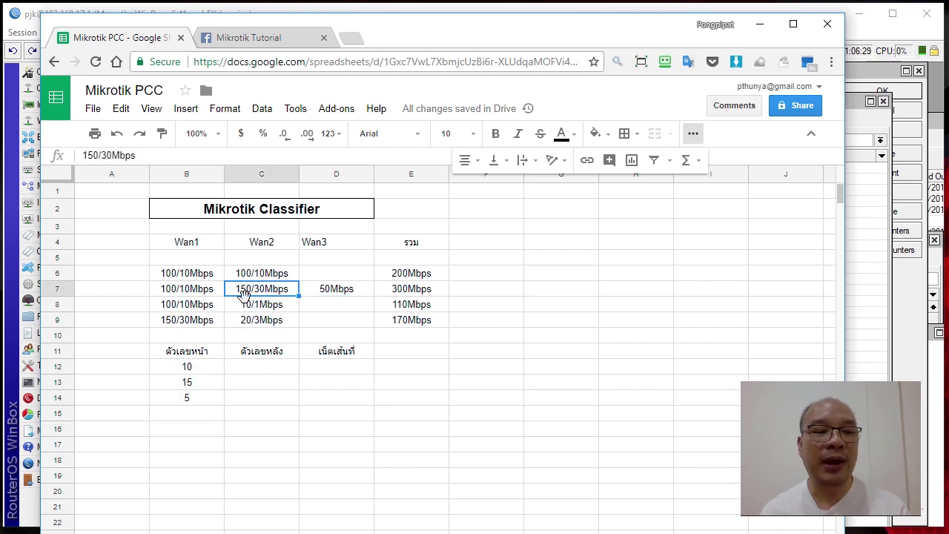
{"action": "key", "text": "Left"}
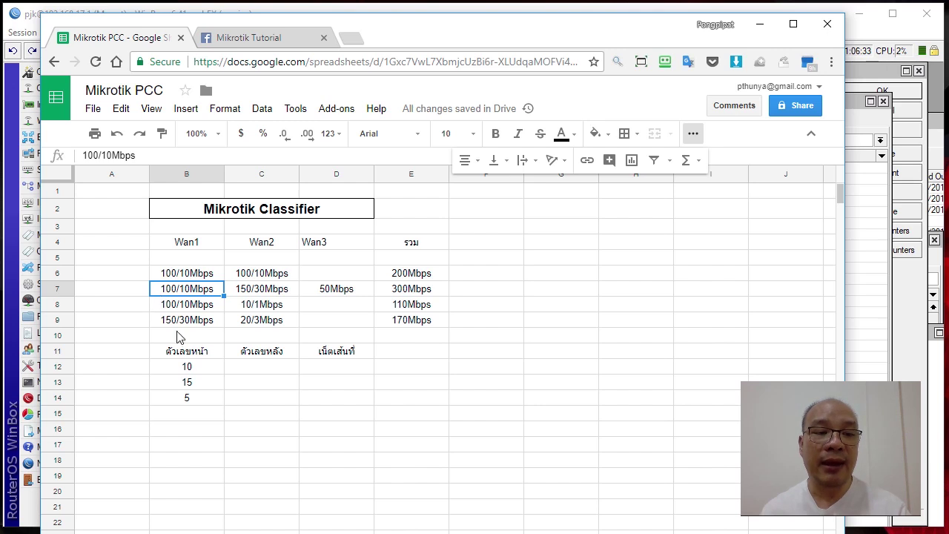
{"action": "left_click", "coordinate": [185, 371]}
{"action": "type", "text": "2"}
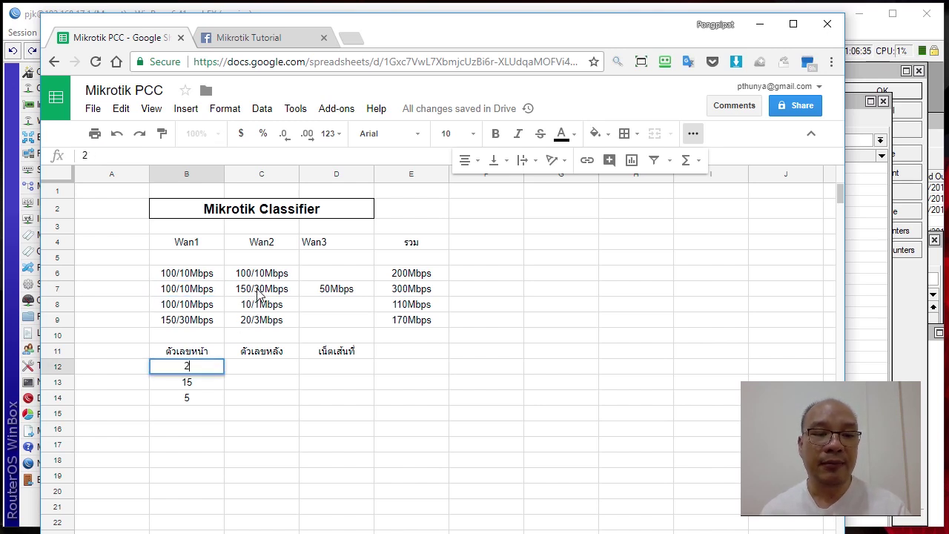
{"action": "left_click", "coordinate": [203, 386]}
{"action": "type", "text": "3"}
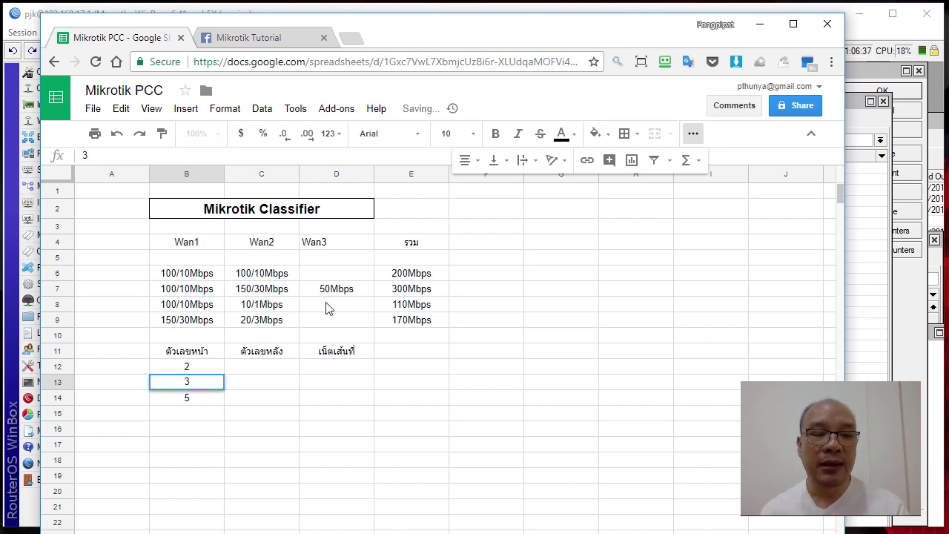
{"action": "left_click", "coordinate": [204, 397]}
{"action": "type", "text": "1"}
{"action": "left_click", "coordinate": [230, 401]}
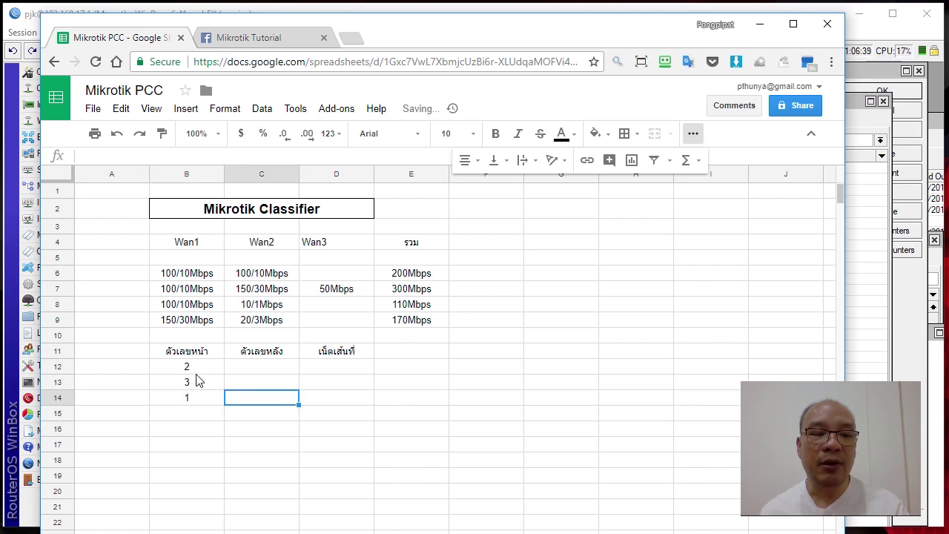
{"action": "left_click_drag", "start_coordinate": [196, 373], "coordinate": [201, 400]}
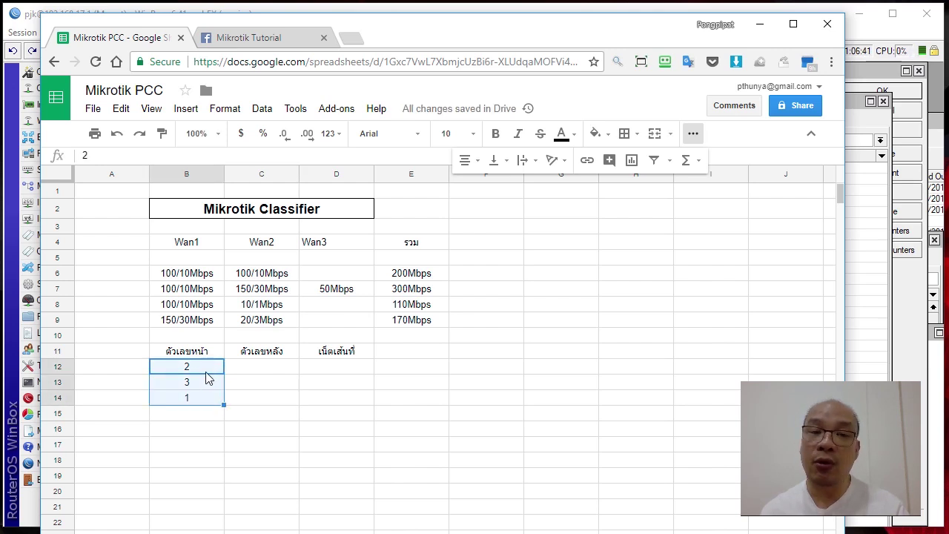
Step: Set the first classifier number to 6 in each cell from B12 through B17
{"action": "left_click", "coordinate": [188, 367]}
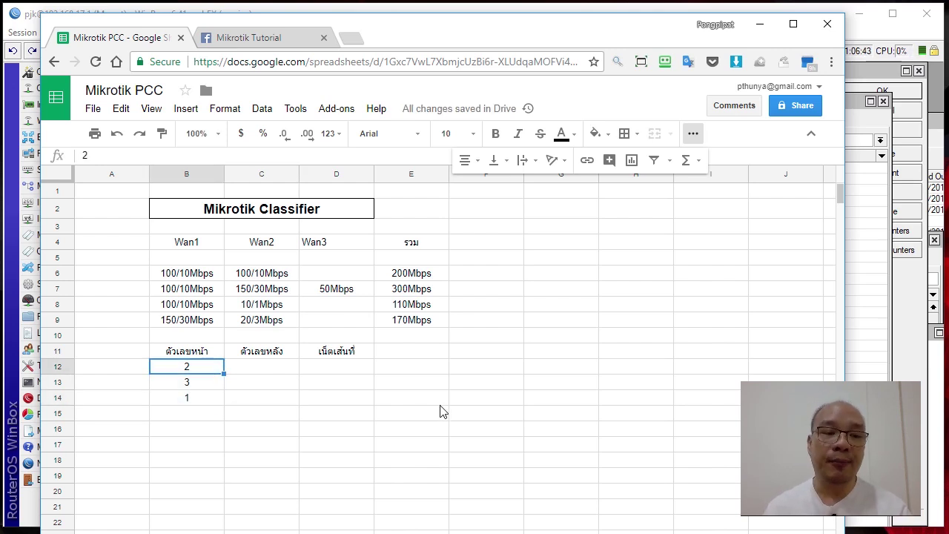
{"action": "type", "text": "6"}
{"action": "key", "text": "Return"}
{"action": "type", "text": "6"}
{"action": "key", "text": "Return"}
{"action": "type", "text": "6"}
{"action": "key", "text": "Return"}
{"action": "type", "text": "6"}
{"action": "key", "text": "Return"}
{"action": "type", "text": "6"}
{"action": "key", "text": "Return"}
{"action": "type", "text": "6"}
{"action": "key", "text": "Return"}
Step: Enter the second classifier numbers 0 through 5 in C12 through C17
{"action": "key", "text": "Right"}
{"action": "key", "text": "Up"}
{"action": "key", "text": "Up"}
{"action": "key", "text": "Up"}
{"action": "key", "text": "Up"}
{"action": "key", "text": "Up"}
{"action": "key", "text": "Up"}
{"action": "type", "text": "0"}
{"action": "key", "text": "Return"}
{"action": "type", "text": "1"}
{"action": "key", "text": "Return"}
{"action": "type", "text": "2"}
{"action": "key", "text": "Return"}
{"action": "type", "text": "3"}
{"action": "key", "text": "Return"}
{"action": "type", "text": "4"}
{"action": "key", "text": "Return"}
{"action": "type", "text": "5"}
{"action": "key", "text": "Return"}
Step: Assign classifier 6/0 to WAN3 in D12
{"action": "key", "text": "Up"}
{"action": "key", "text": "Up"}
{"action": "key", "text": "Up"}
{"action": "key", "text": "Up"}
{"action": "key", "text": "Up"}
{"action": "key", "text": "Up"}
{"action": "key", "text": "Right"}
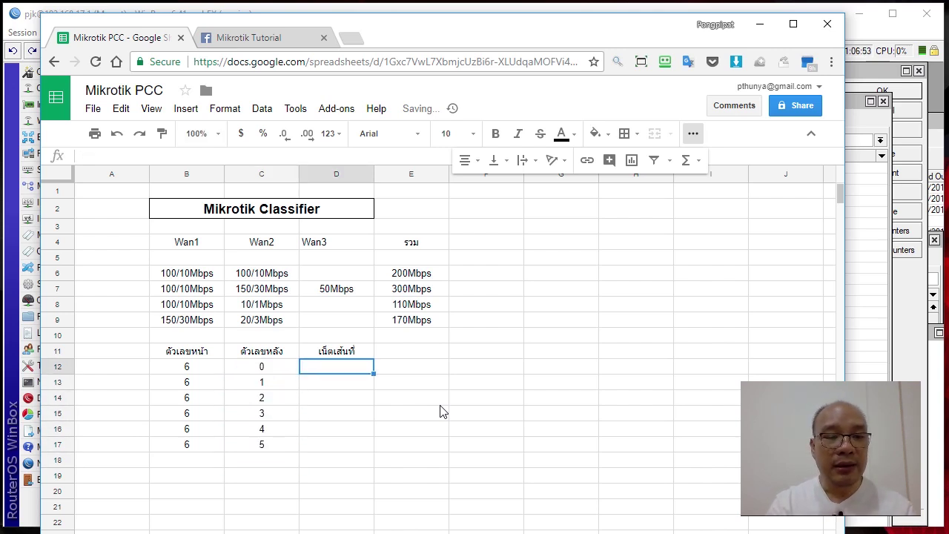
{"action": "type", "text": "WAN3"}
{"action": "key", "text": "Return"}
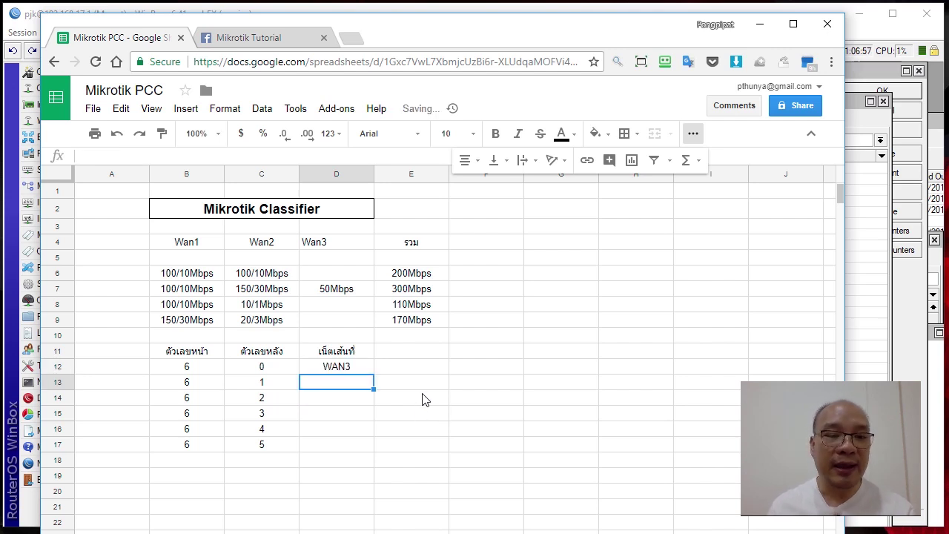
Step: Assign classifier 6/1 to WAN1 in D13 after checking the Wan3 speed in D7
{"action": "left_click", "coordinate": [358, 292]}
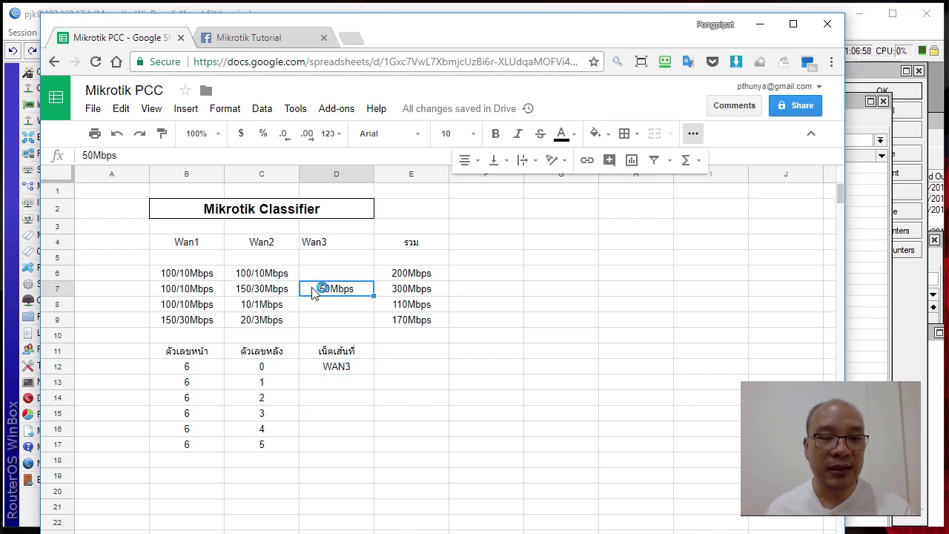
{"action": "left_click", "coordinate": [342, 369]}
{"action": "left_click", "coordinate": [320, 383]}
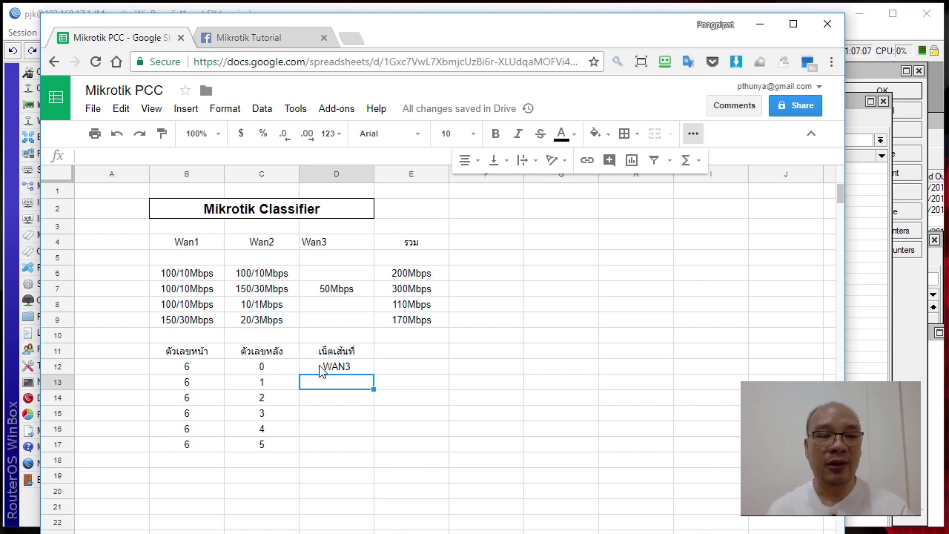
{"action": "type", "text": "WAN1"}
{"action": "key", "text": "Return"}
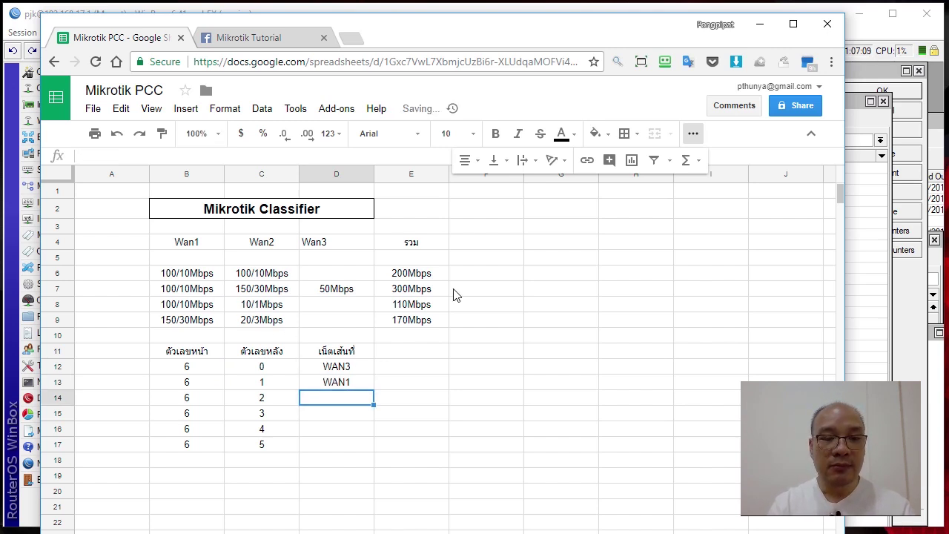
Step: Assign classifier 6/2 to WAN1 in D14
{"action": "type", "text": "WANN"}
{"action": "key", "text": "BackSpace"}
{"action": "type", "text": "1"}
{"action": "key", "text": "Return"}
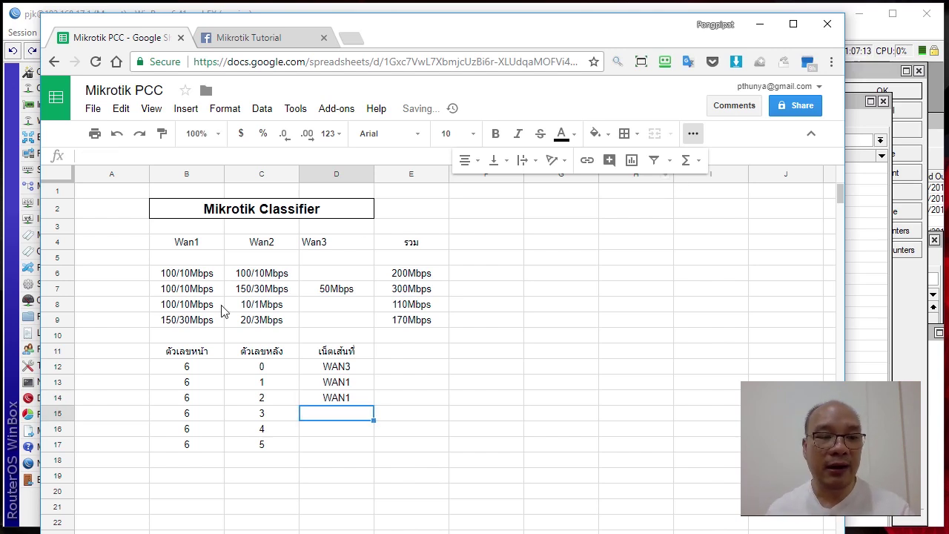
Step: Assign classifiers 6/3, 6/4 and 6/5 to WAN2 in D15 through D17
{"action": "left_click", "coordinate": [320, 445]}
{"action": "left_click", "coordinate": [330, 414]}
{"action": "type", "text": "WAN2"}
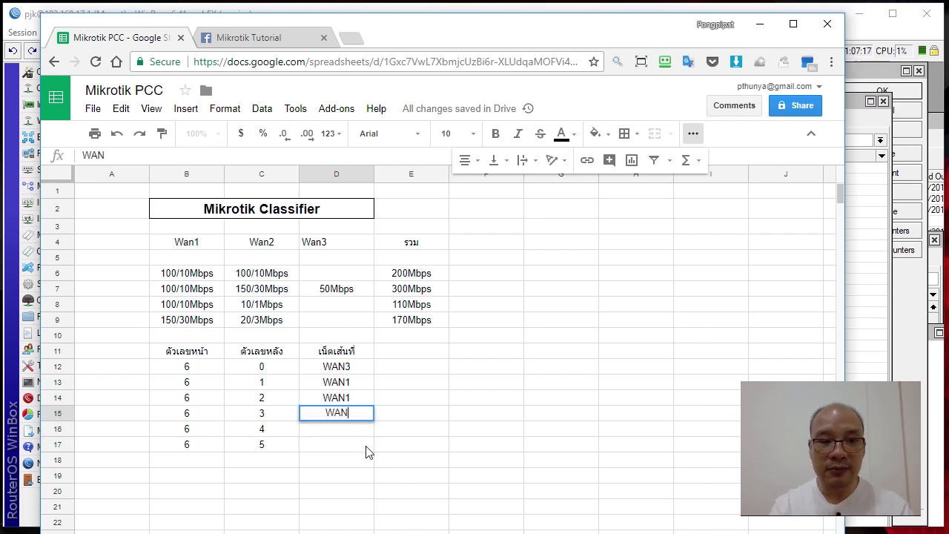
{"action": "key", "text": "Return"}
{"action": "type", "text": "WAN2"}
{"action": "key", "text": "Return"}
{"action": "type", "text": "WAN2"}
{"action": "key", "text": "Return"}
{"action": "left_click", "coordinate": [366, 448]}
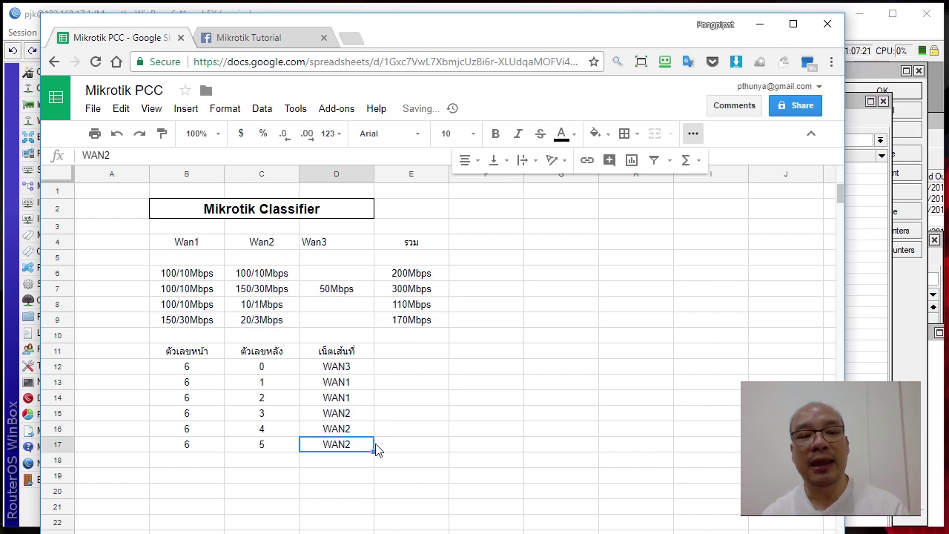
Step: Review the first and second classifier numbers in rows 12 through 17 together with the WAN line assigned to each pair
{"action": "left_click", "coordinate": [307, 352]}
{"action": "left_click", "coordinate": [283, 354]}
{"action": "key", "text": "Down"}
{"action": "key", "text": "Down"}
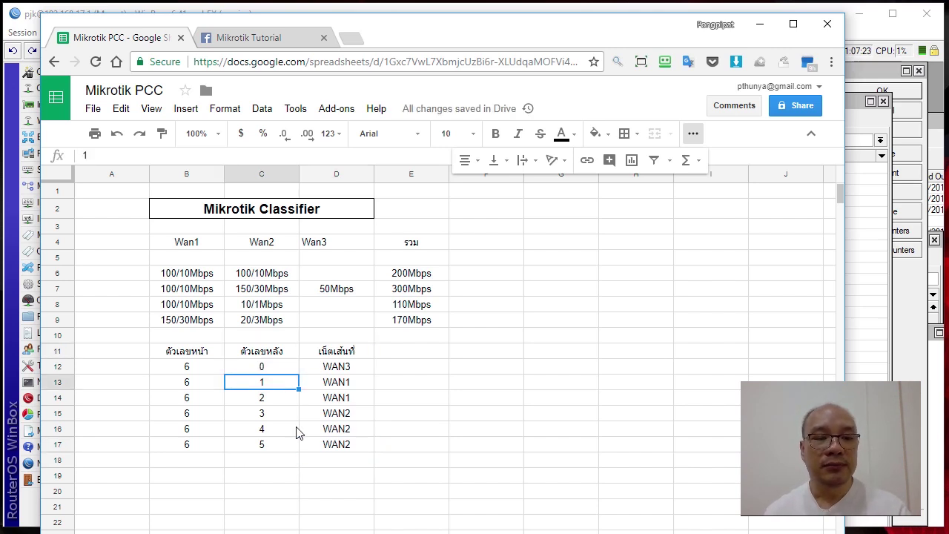
{"action": "left_click", "coordinate": [266, 368]}
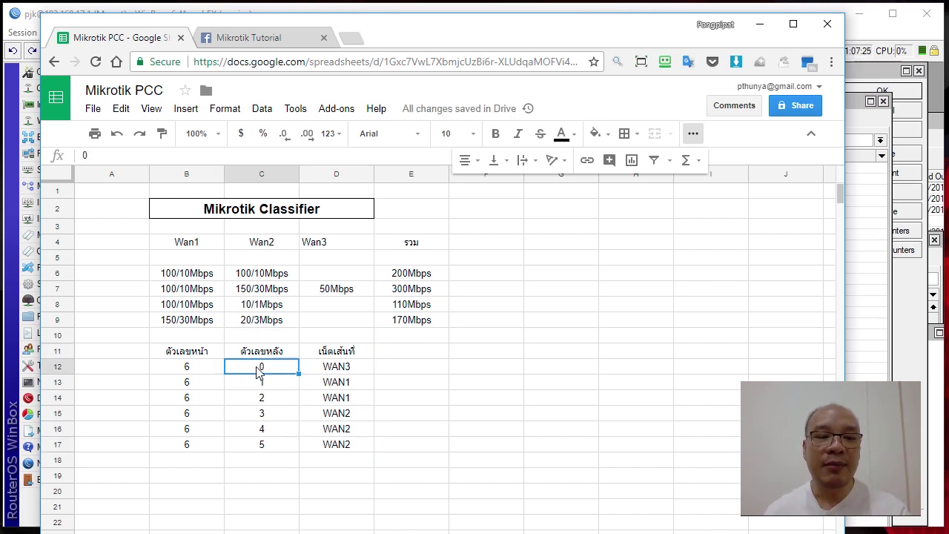
{"action": "left_click", "coordinate": [190, 372]}
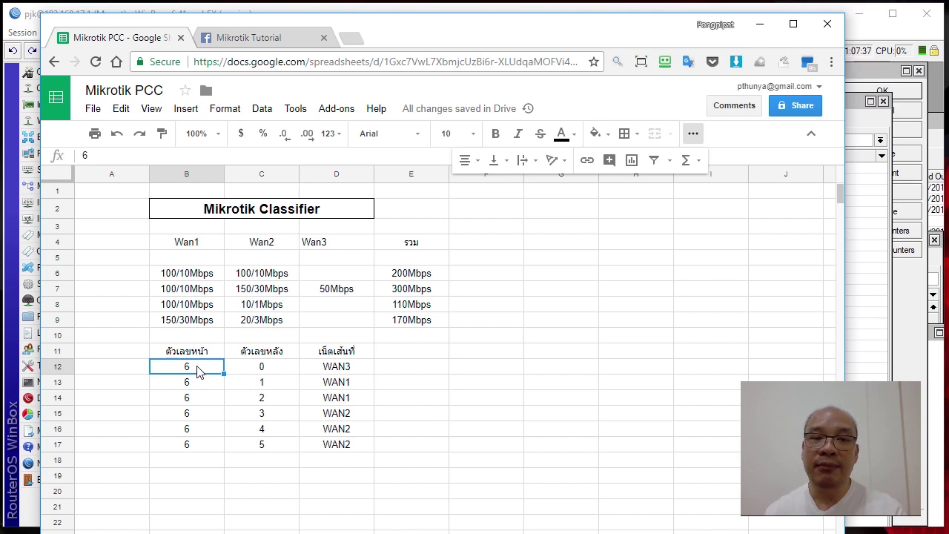
{"action": "left_click", "coordinate": [267, 367]}
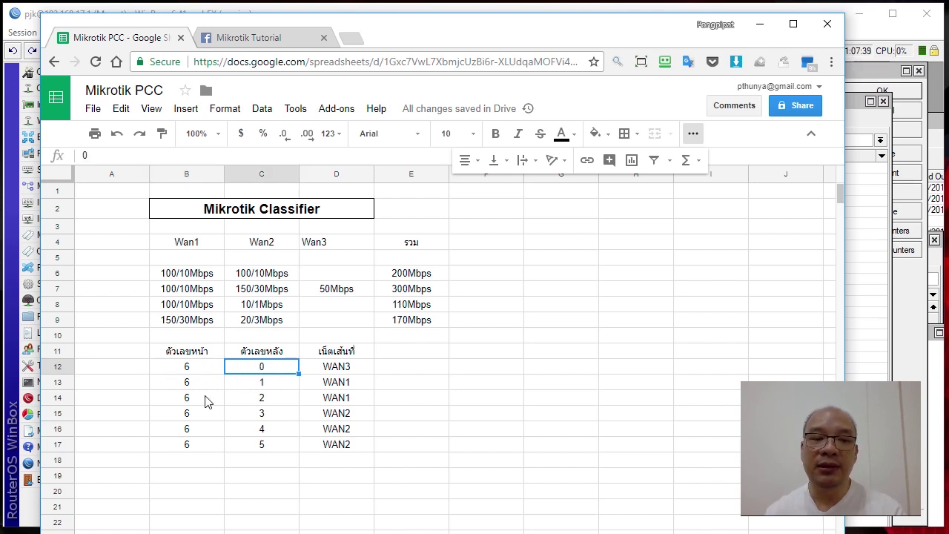
{"action": "left_click", "coordinate": [187, 449]}
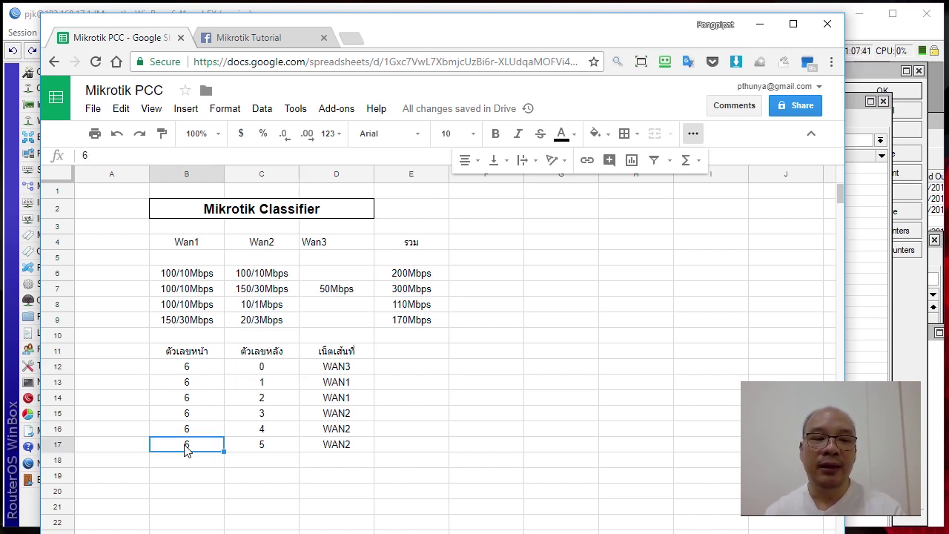
{"action": "left_click", "coordinate": [221, 384]}
{"action": "left_click", "coordinate": [233, 378]}
{"action": "left_click", "coordinate": [199, 380]}
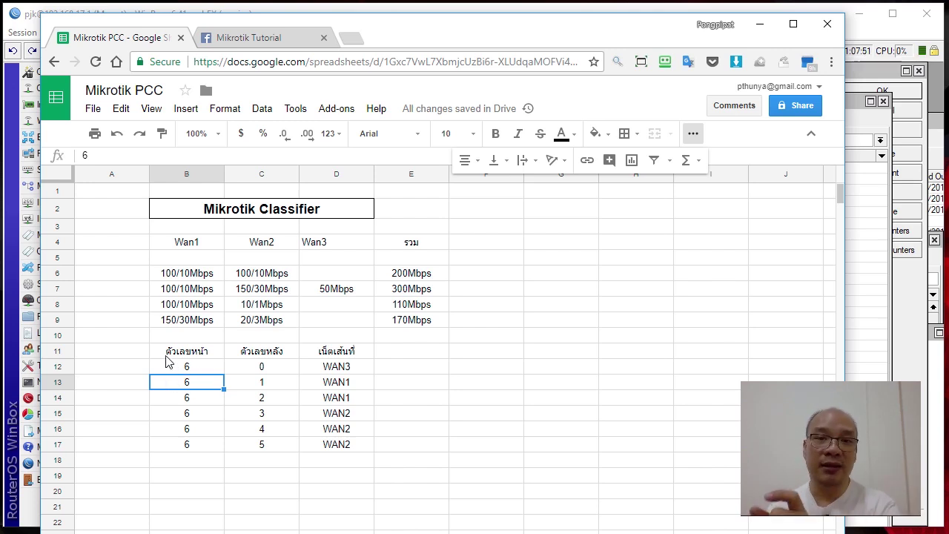
{"action": "left_click", "coordinate": [189, 399]}
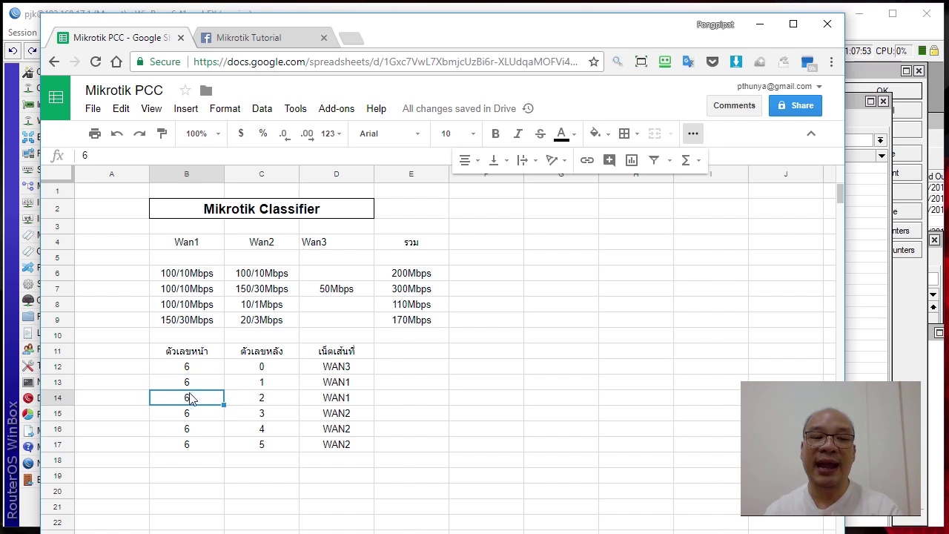
{"action": "left_click", "coordinate": [250, 398]}
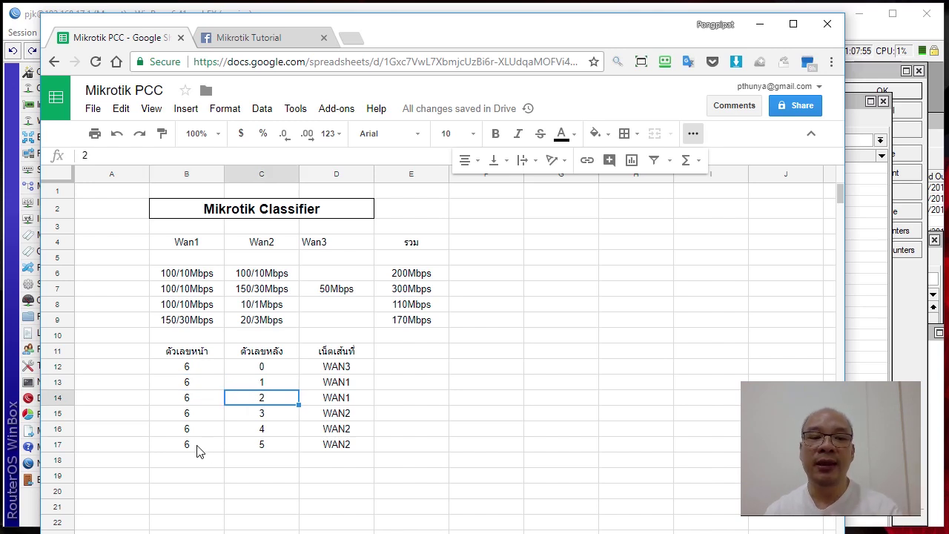
{"action": "left_click", "coordinate": [197, 447]}
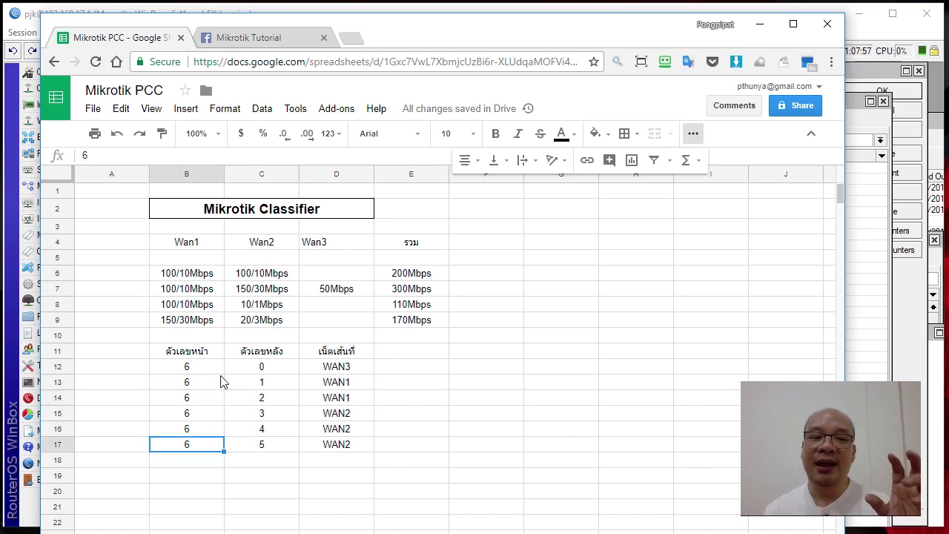
{"action": "left_click", "coordinate": [211, 362]}
{"action": "left_click", "coordinate": [256, 372]}
{"action": "left_click", "coordinate": [198, 442]}
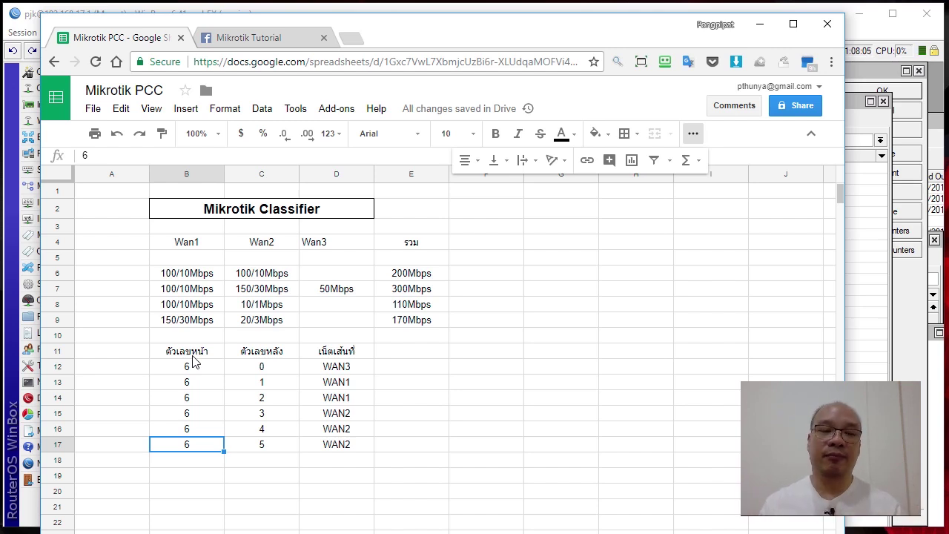
{"action": "left_click", "coordinate": [371, 417]}
{"action": "left_click", "coordinate": [371, 432]}
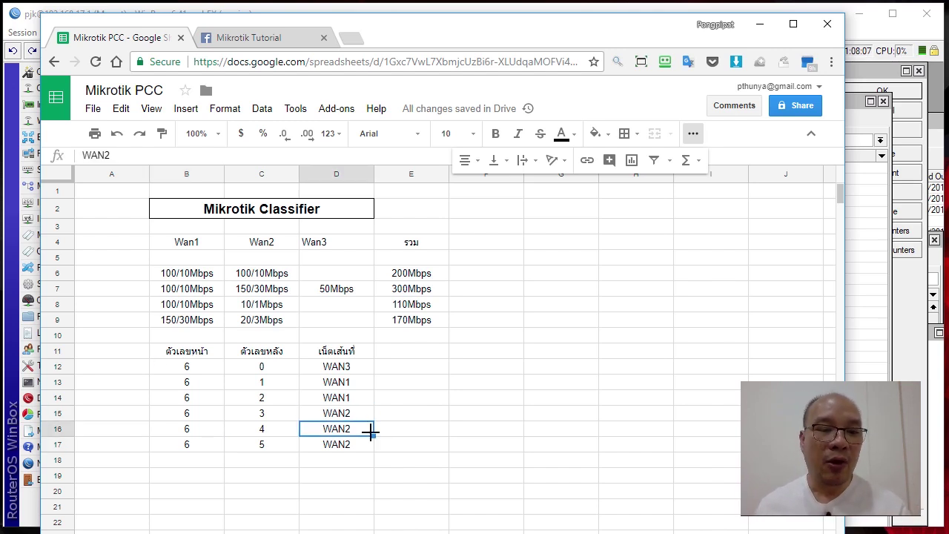